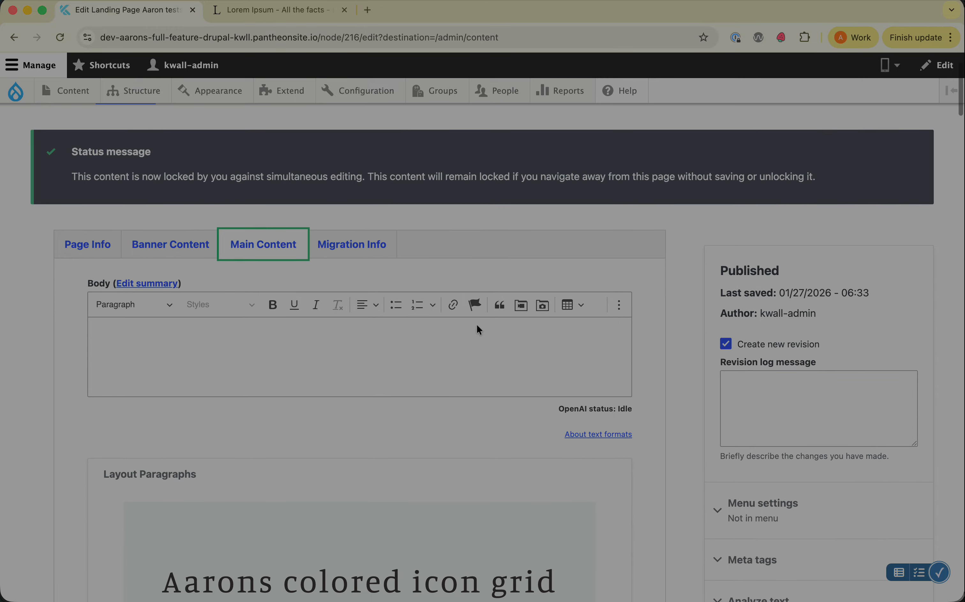
Add a one-column layout section after the embedded video at the end of the page, with Add Container Class enabled.
{"action": "scroll", "coordinate": [651, 394], "scroll_direction": "down", "scroll_amount": 3}
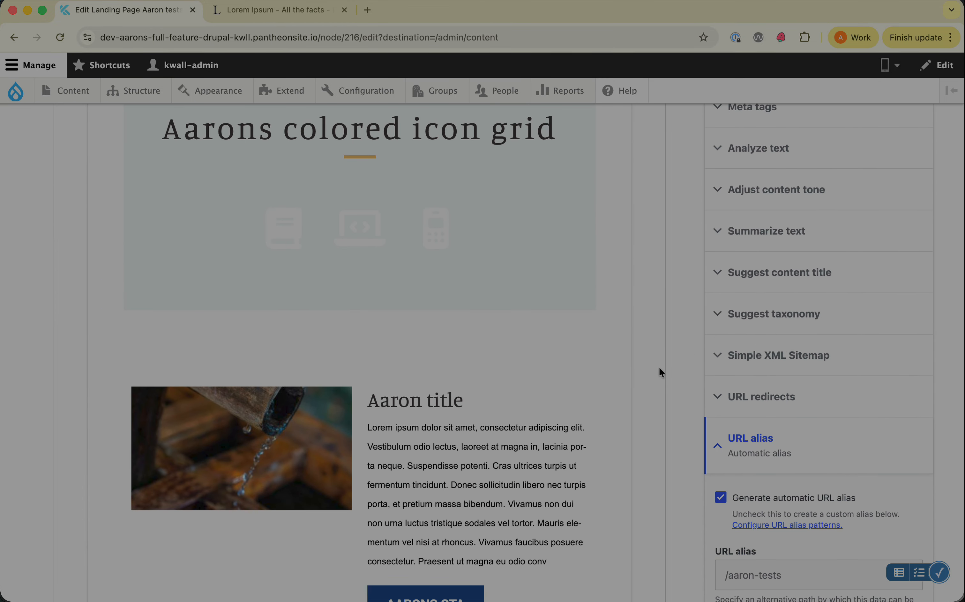
{"action": "scroll", "coordinate": [660, 371], "scroll_direction": "down", "scroll_amount": 5}
{"action": "scroll", "coordinate": [659, 369], "scroll_direction": "up", "scroll_amount": 8}
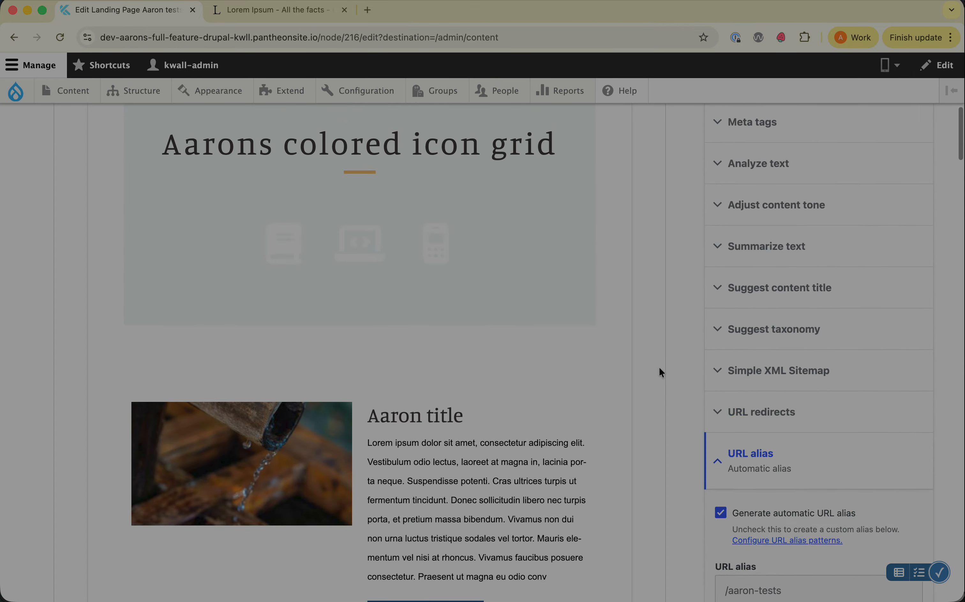
{"action": "scroll", "coordinate": [622, 474], "scroll_direction": "down", "scroll_amount": 14}
{"action": "scroll", "coordinate": [621, 473], "scroll_direction": "down", "scroll_amount": 20}
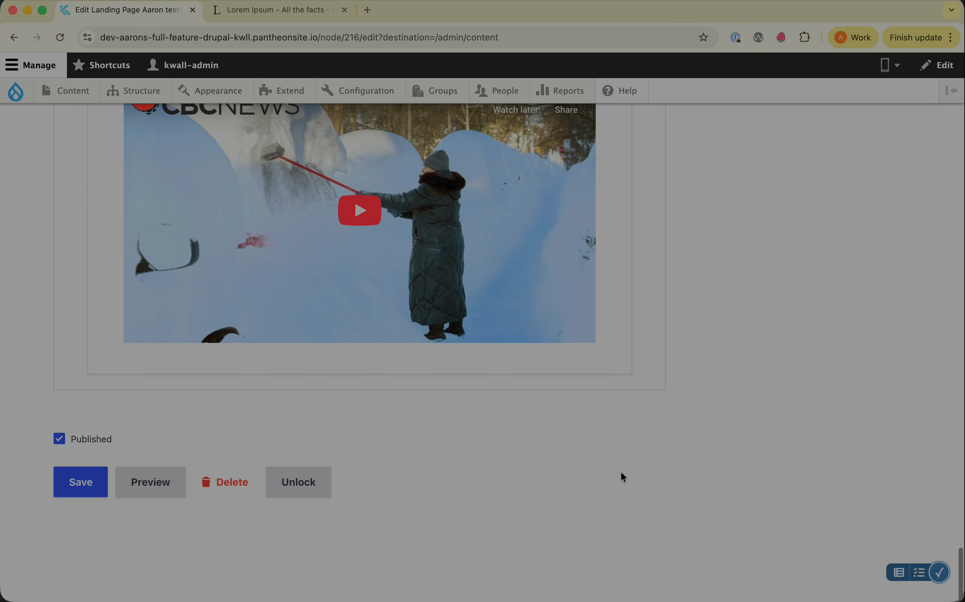
{"action": "mouse_move", "coordinate": [370, 376]}
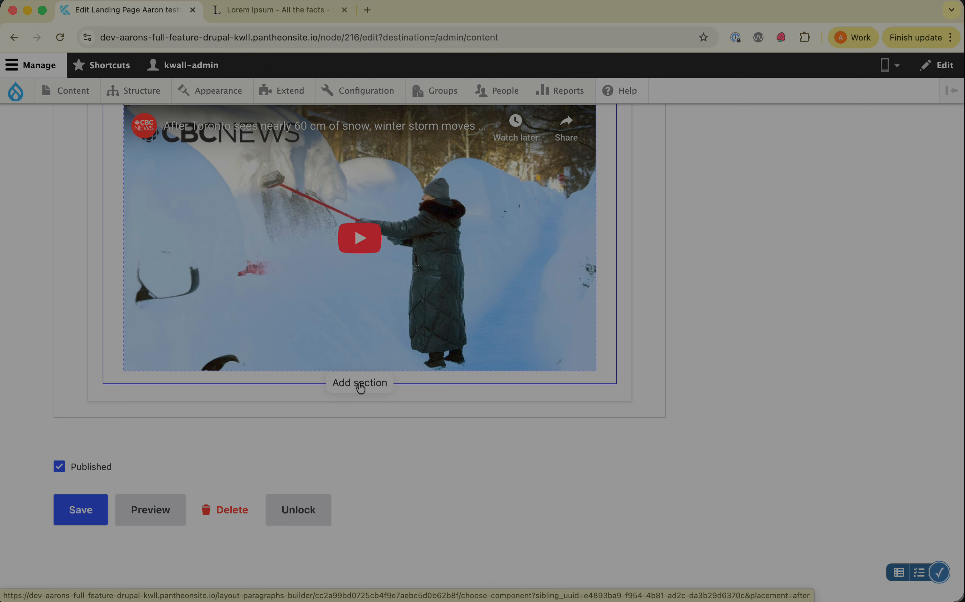
{"action": "left_click", "coordinate": [352, 386]}
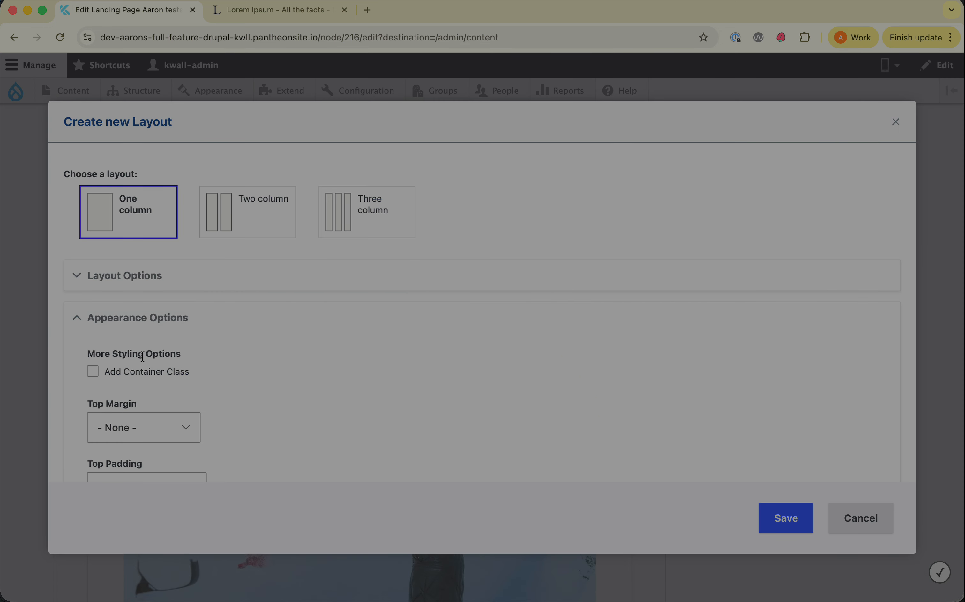
{"action": "left_click", "coordinate": [145, 372]}
{"action": "scroll", "coordinate": [379, 363], "scroll_direction": "down", "scroll_amount": 2}
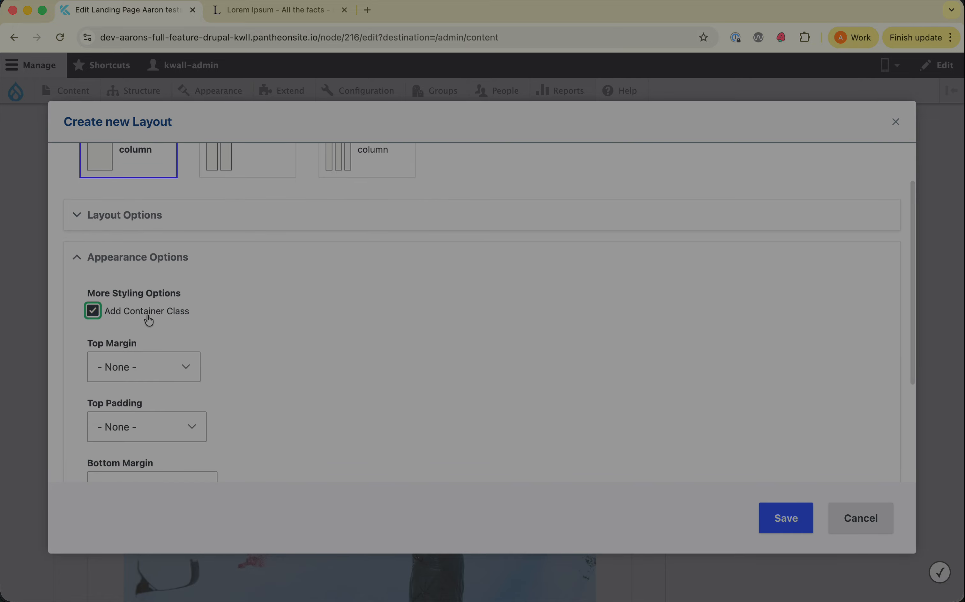
{"action": "left_click", "coordinate": [785, 520]}
Add a News List component inside the new empty section and choose News Lists as its list.
{"action": "scroll", "coordinate": [569, 381], "scroll_direction": "down", "scroll_amount": 20}
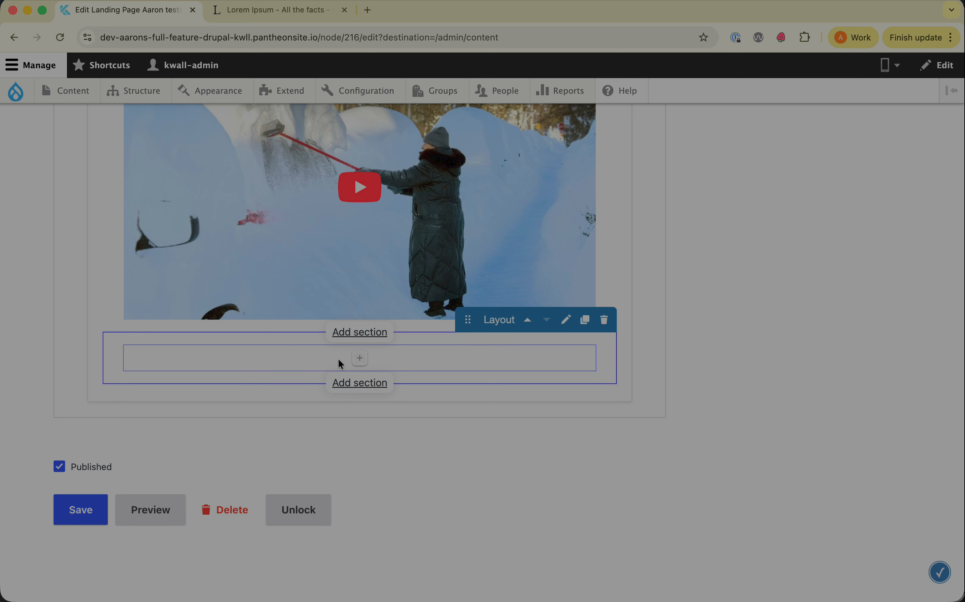
{"action": "left_click", "coordinate": [360, 359]}
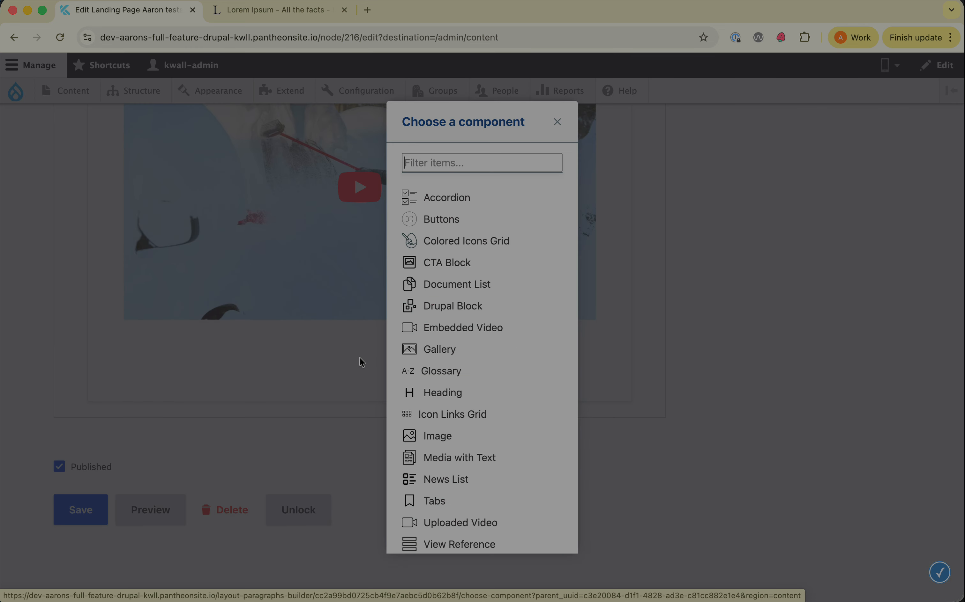
{"action": "scroll", "coordinate": [467, 373], "scroll_direction": "down", "scroll_amount": 3}
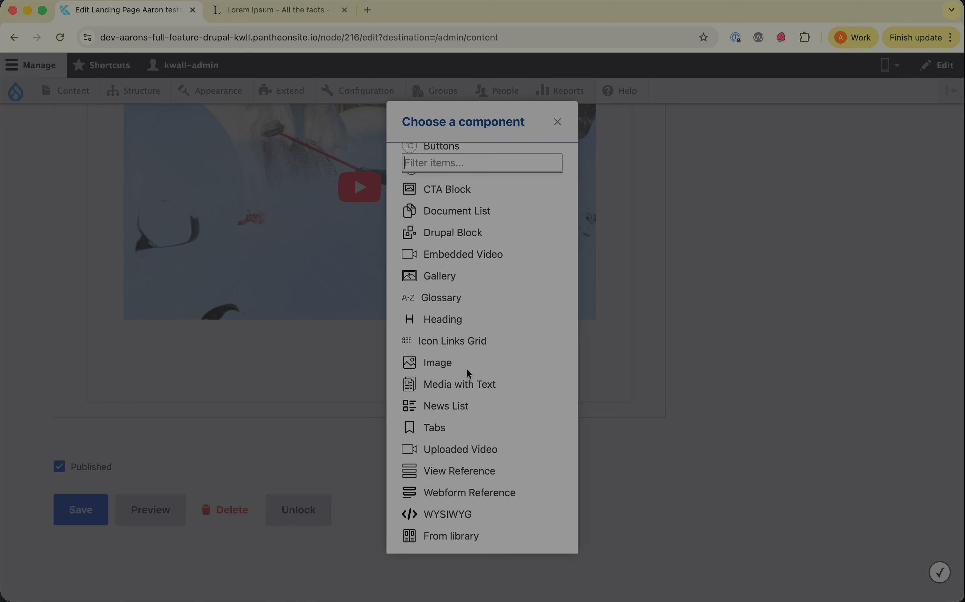
{"action": "left_click", "coordinate": [442, 412]}
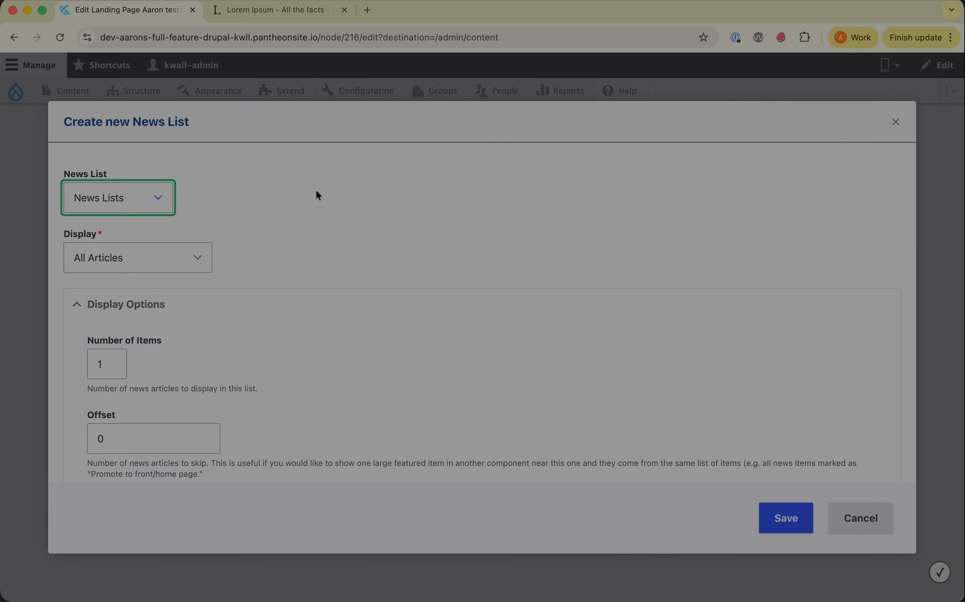
{"action": "left_click", "coordinate": [316, 191]}
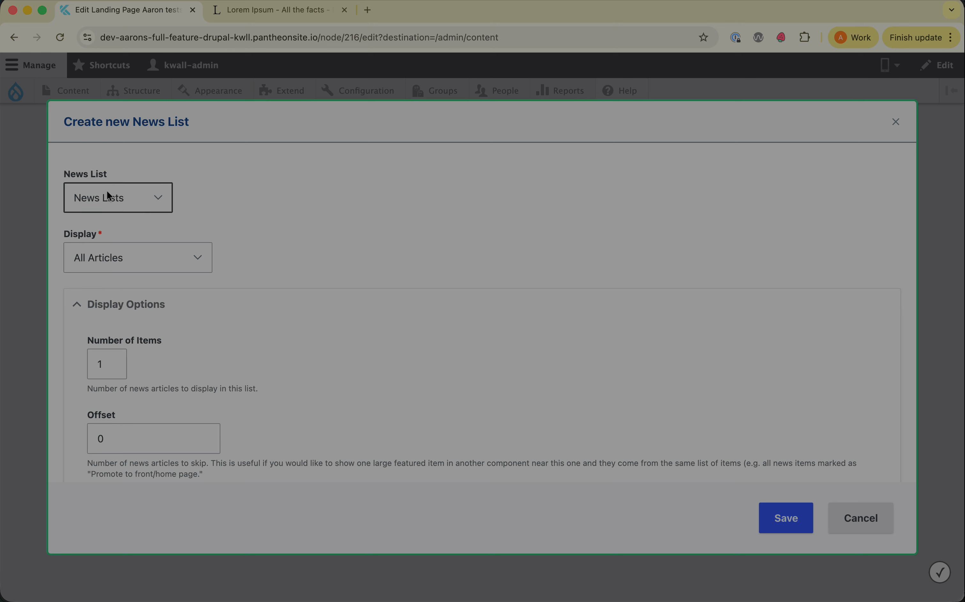
{"action": "left_click", "coordinate": [132, 202]}
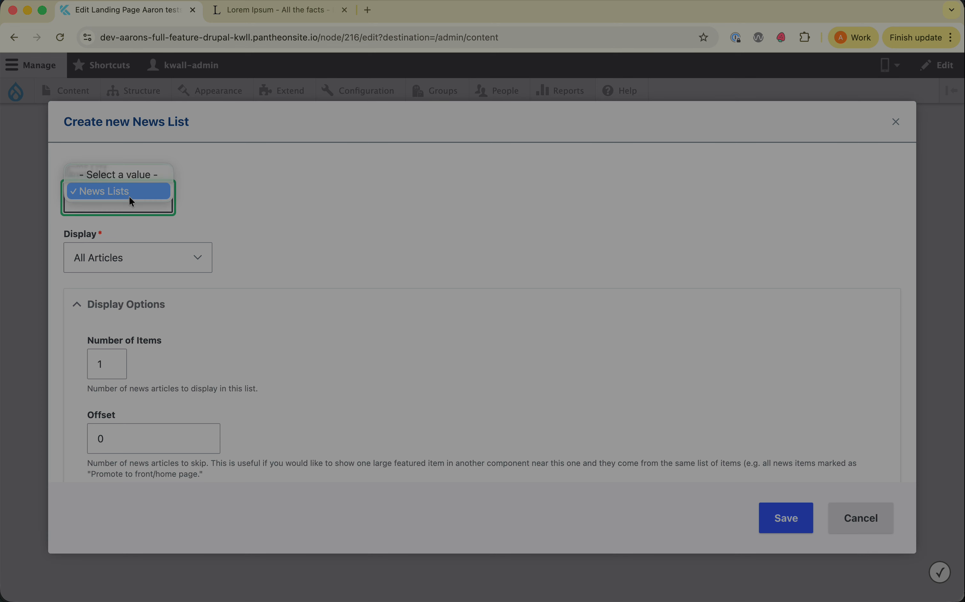
{"action": "left_click", "coordinate": [129, 194]}
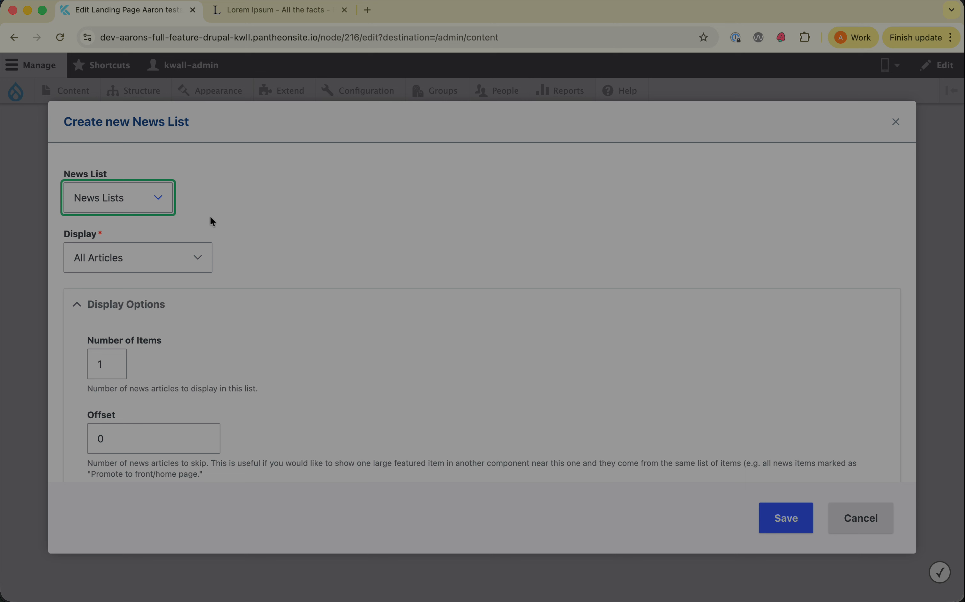
Check the Display choices, keep All Articles, and set the Number of Items to 5.
{"action": "left_click", "coordinate": [162, 227]}
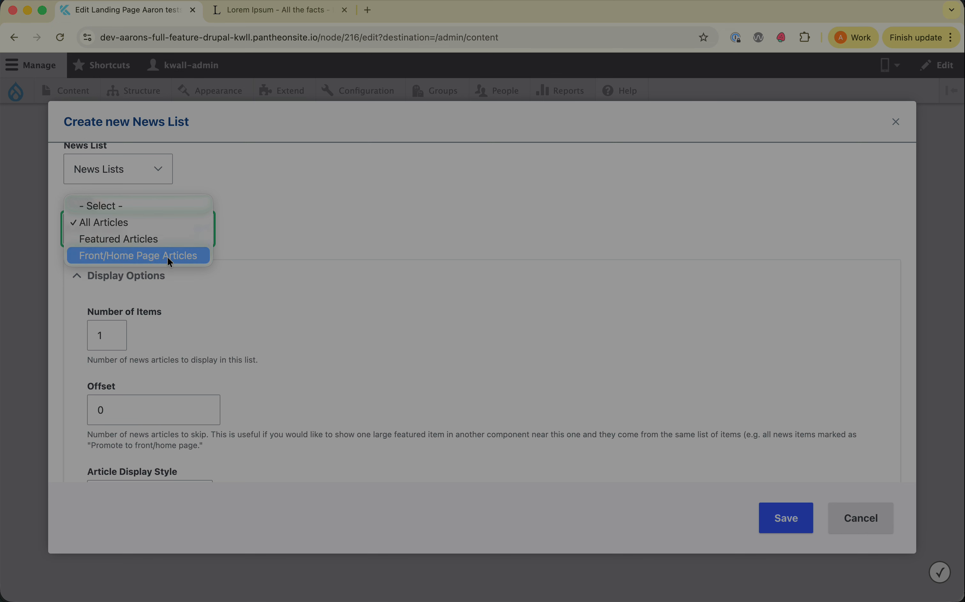
{"action": "left_click", "coordinate": [324, 231]}
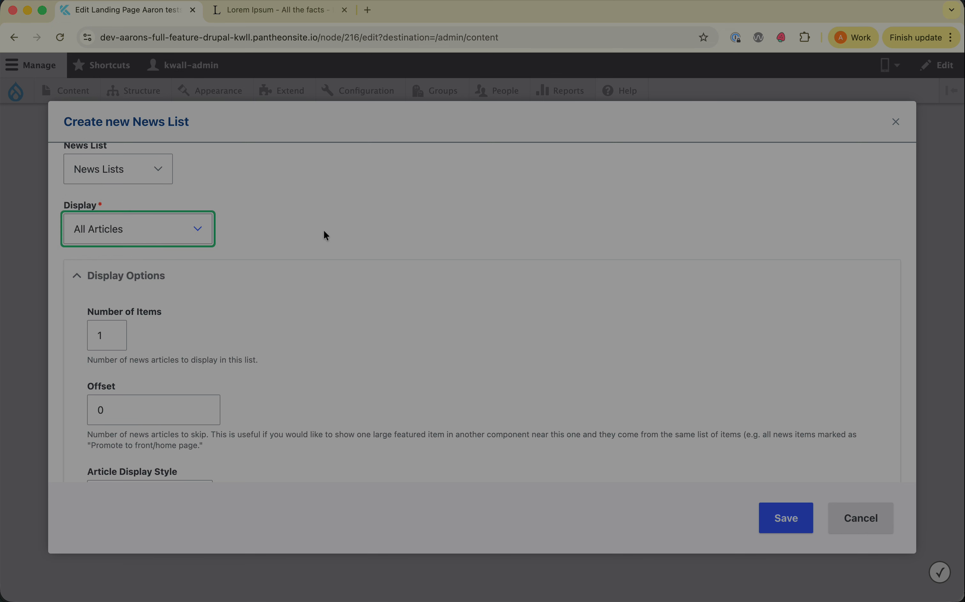
{"action": "scroll", "coordinate": [323, 231], "scroll_direction": "down", "scroll_amount": 3}
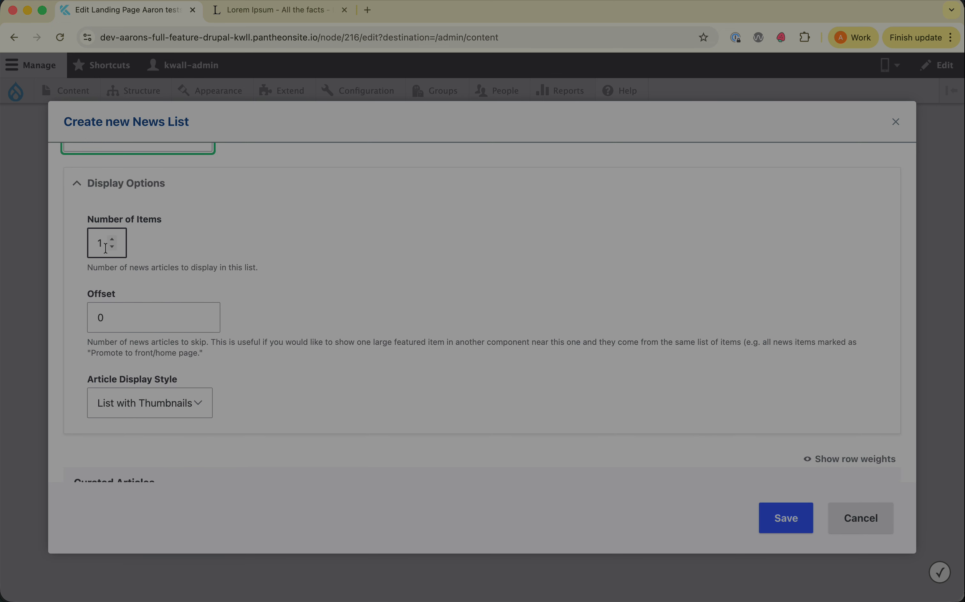
{"action": "left_click_drag", "start_coordinate": [106, 243], "coordinate": [88, 242]}
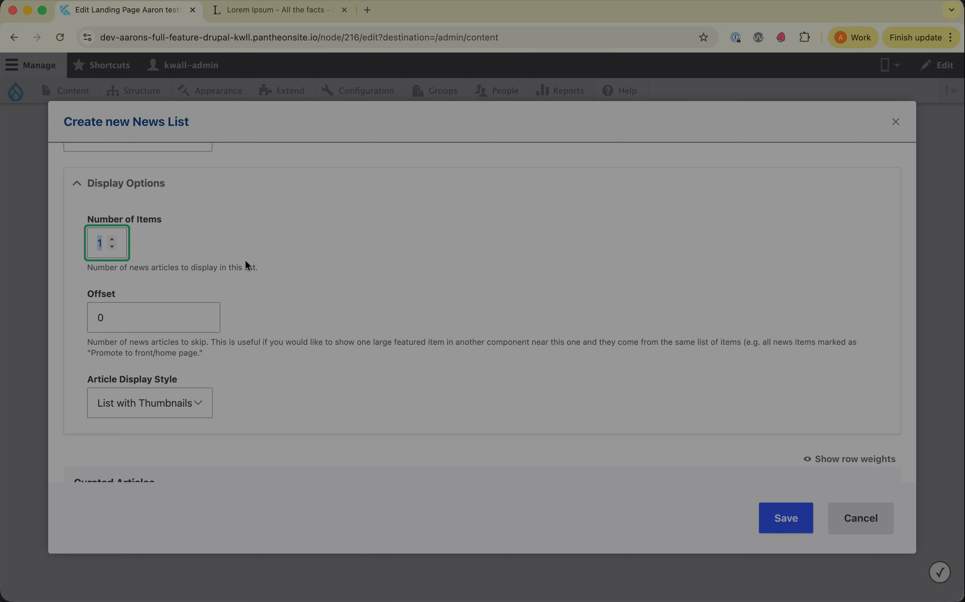
{"action": "type", "text": "5"}
{"action": "left_click", "coordinate": [304, 241]}
Try an Offset of 2 for the news list and reset it to 0.
{"action": "scroll", "coordinate": [212, 276], "scroll_direction": "down", "scroll_amount": 3}
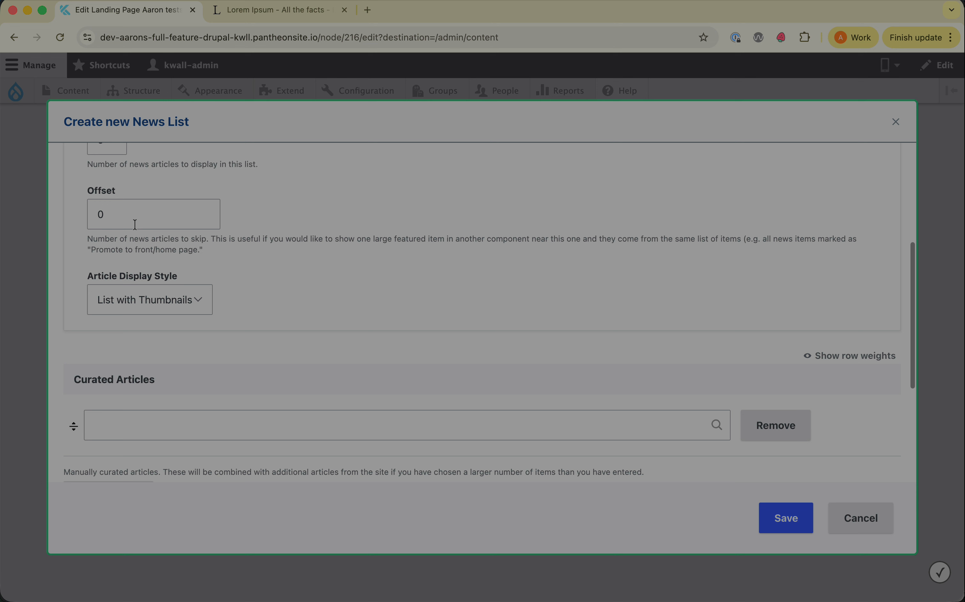
{"action": "left_click_drag", "start_coordinate": [130, 214], "coordinate": [73, 213]}
{"action": "scroll", "coordinate": [159, 215], "scroll_direction": "up", "scroll_amount": 2}
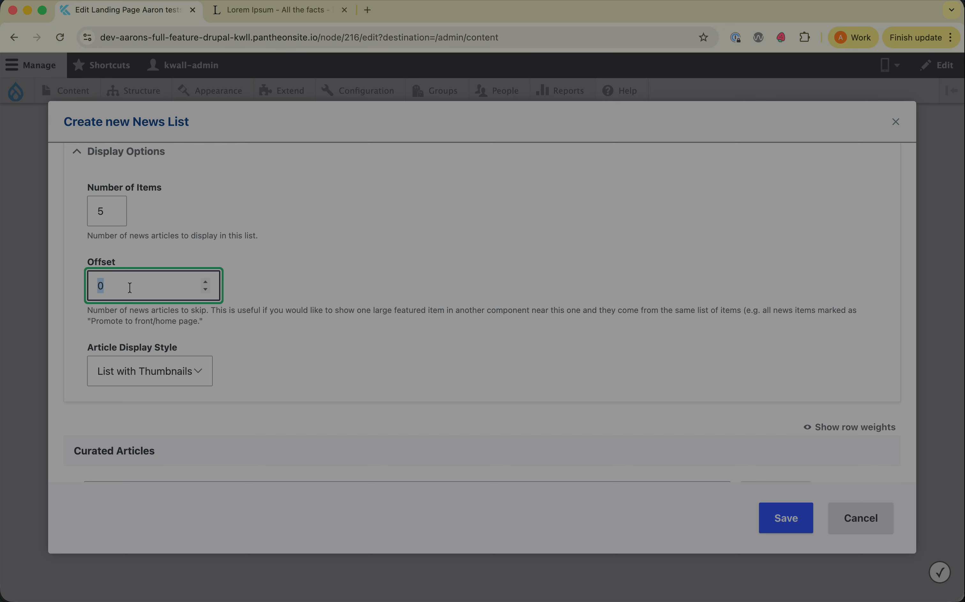
{"action": "scroll", "coordinate": [129, 288], "scroll_direction": "up", "scroll_amount": 3}
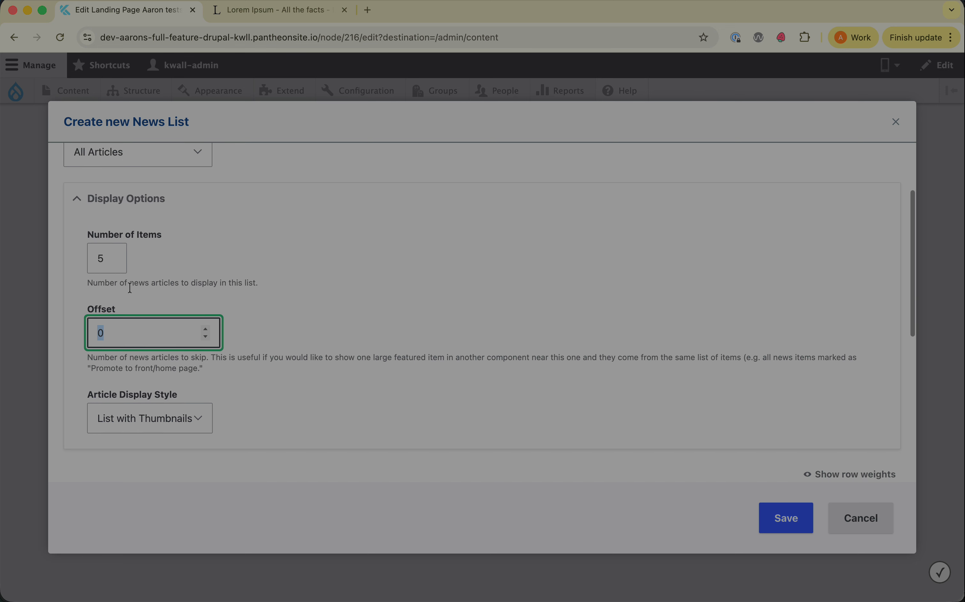
{"action": "left_click", "coordinate": [113, 199]}
{"action": "left_click", "coordinate": [376, 232]}
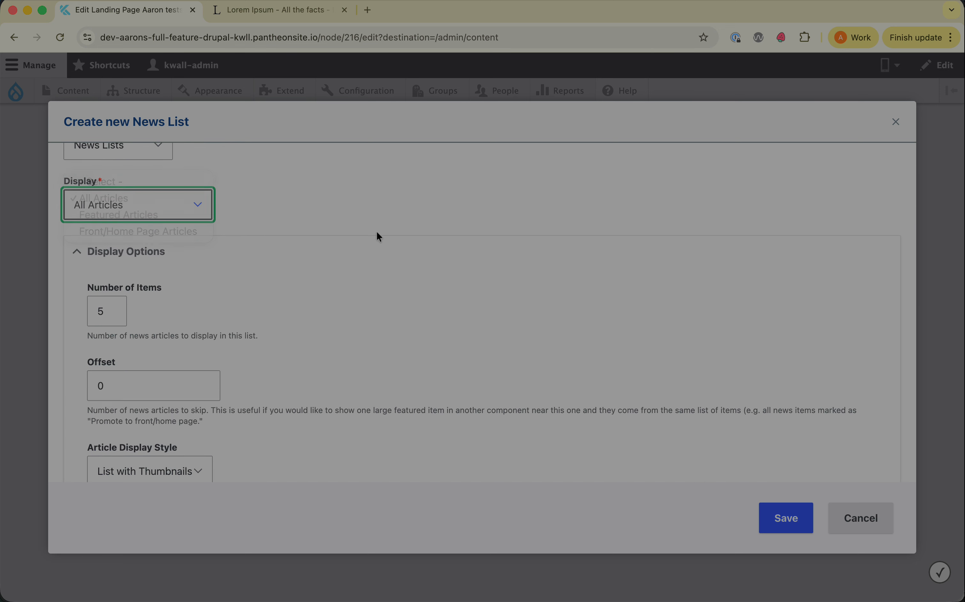
{"action": "scroll", "coordinate": [314, 330], "scroll_direction": "down", "scroll_amount": 2}
{"action": "left_click", "coordinate": [143, 323]}
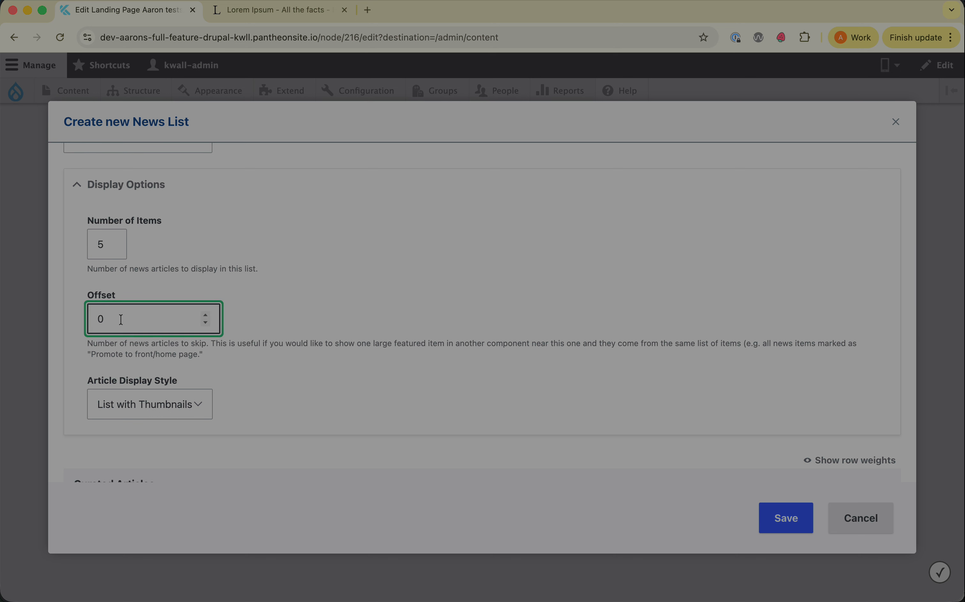
{"action": "left_click", "coordinate": [205, 314]}
{"action": "left_click", "coordinate": [205, 314]}
{"action": "left_click", "coordinate": [290, 299]}
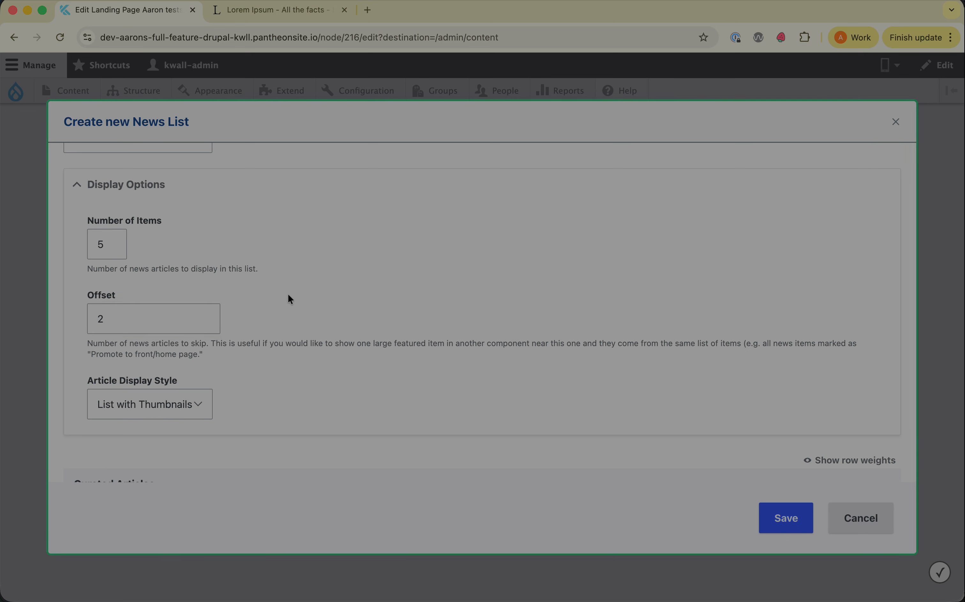
{"action": "left_click", "coordinate": [206, 322]}
{"action": "left_click", "coordinate": [205, 322]}
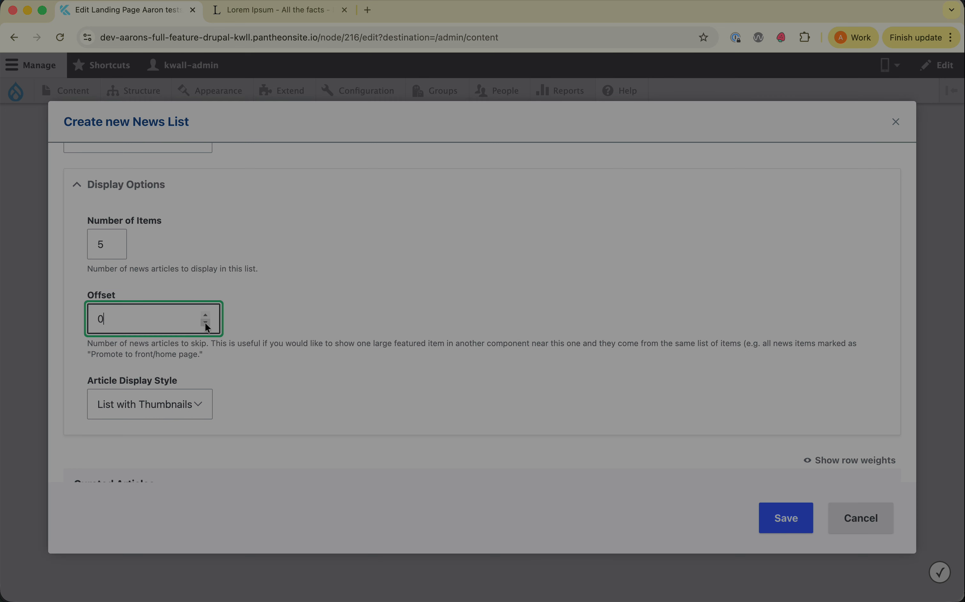
Choose List with Thumbnails as the Article Display Style.
{"action": "scroll", "coordinate": [292, 287], "scroll_direction": "down", "scroll_amount": 5}
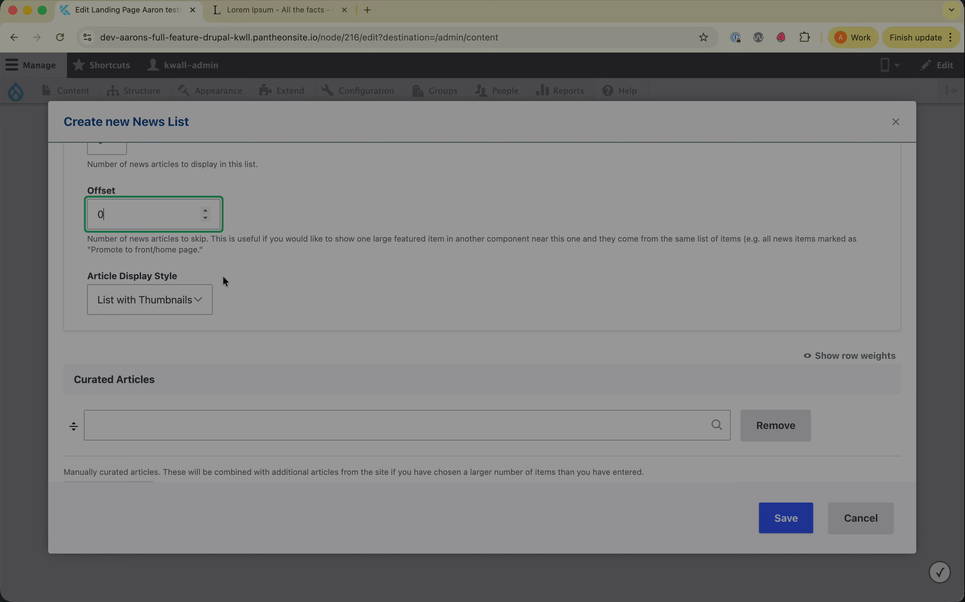
{"action": "left_click", "coordinate": [196, 301]}
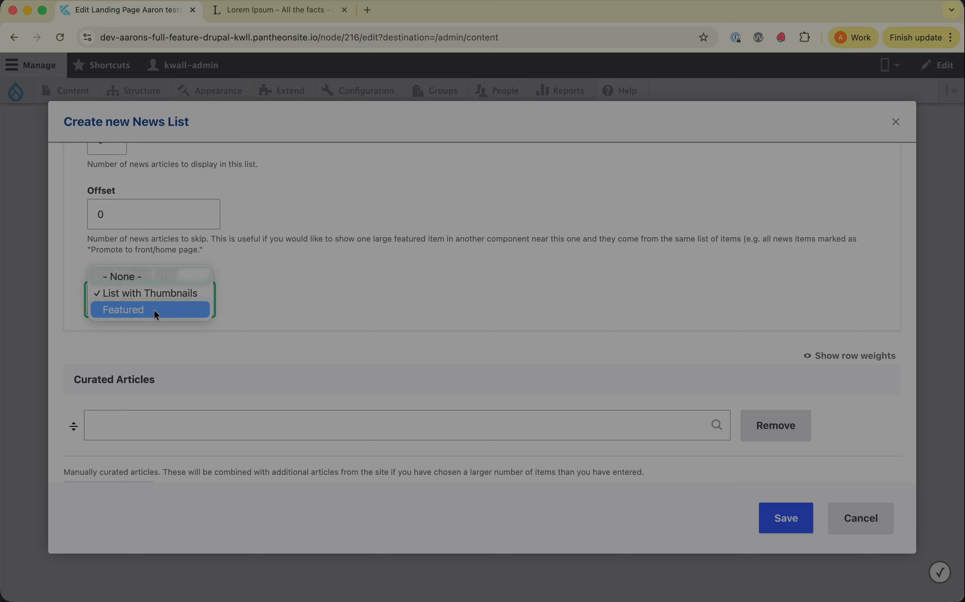
{"action": "left_click", "coordinate": [173, 295]}
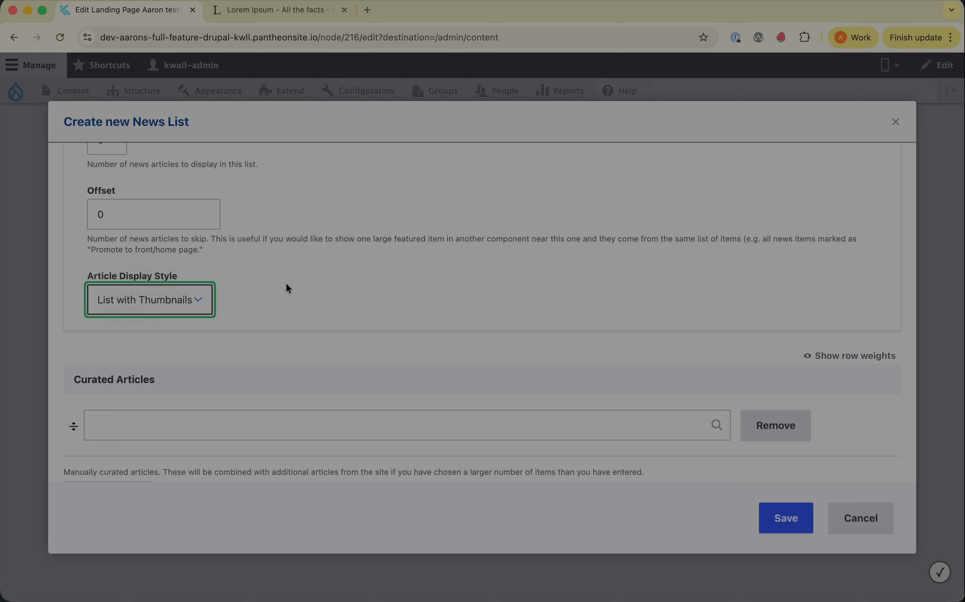
Add the articles Donec vitae and Example Article as two Curated Articles entries.
{"action": "scroll", "coordinate": [286, 284], "scroll_direction": "down", "scroll_amount": 5}
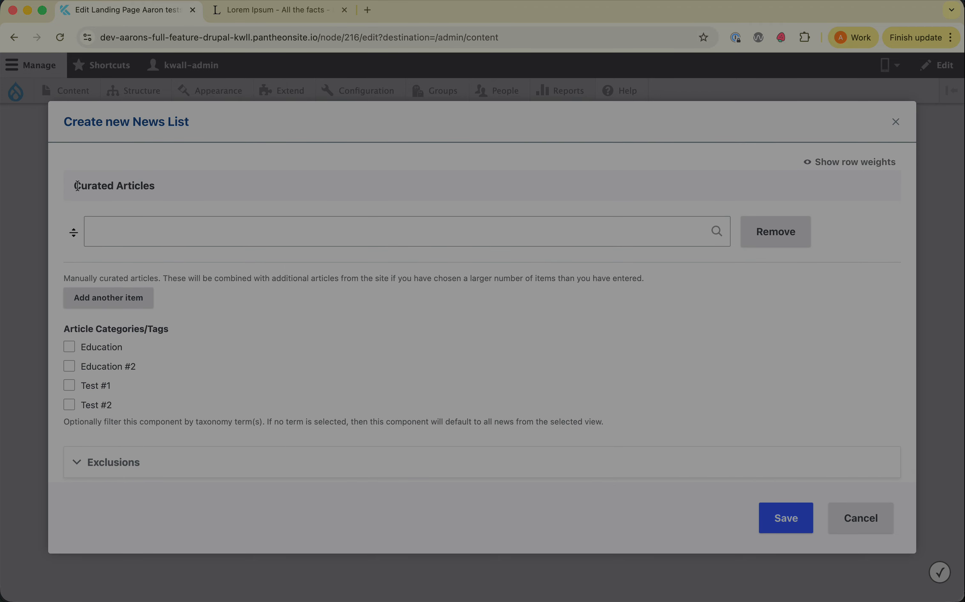
{"action": "left_click_drag", "start_coordinate": [74, 186], "coordinate": [155, 184]}
{"action": "left_click", "coordinate": [156, 185]}
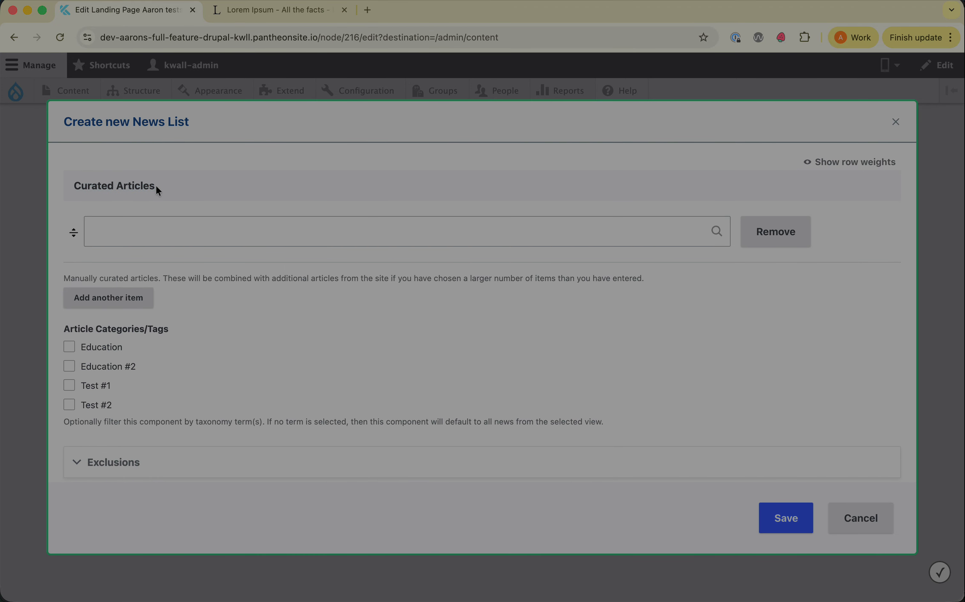
{"action": "left_click", "coordinate": [249, 229]}
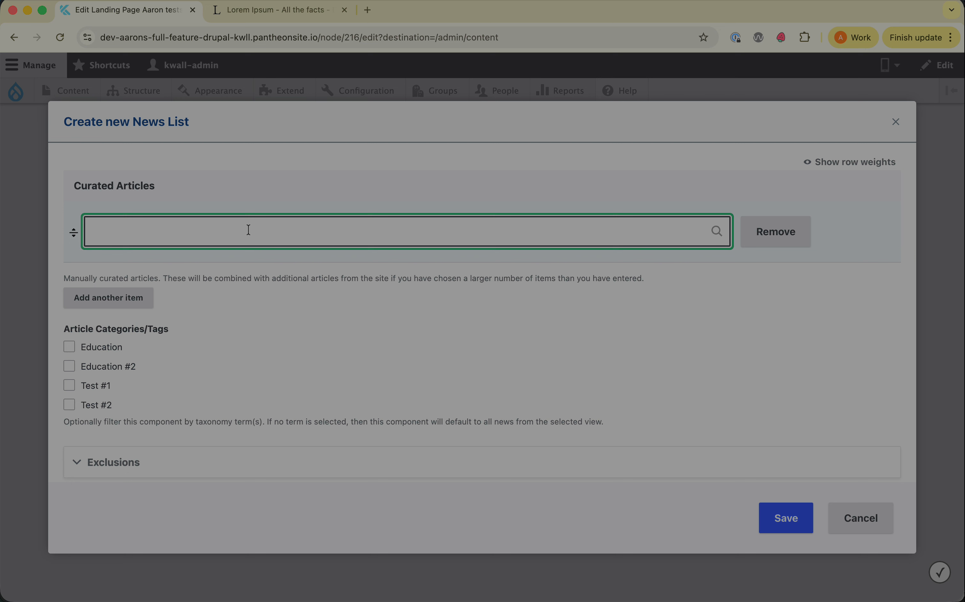
{"action": "type", "text": "new"}
{"action": "key", "text": "BackSpace"}
{"action": "key", "text": "BackSpace"}
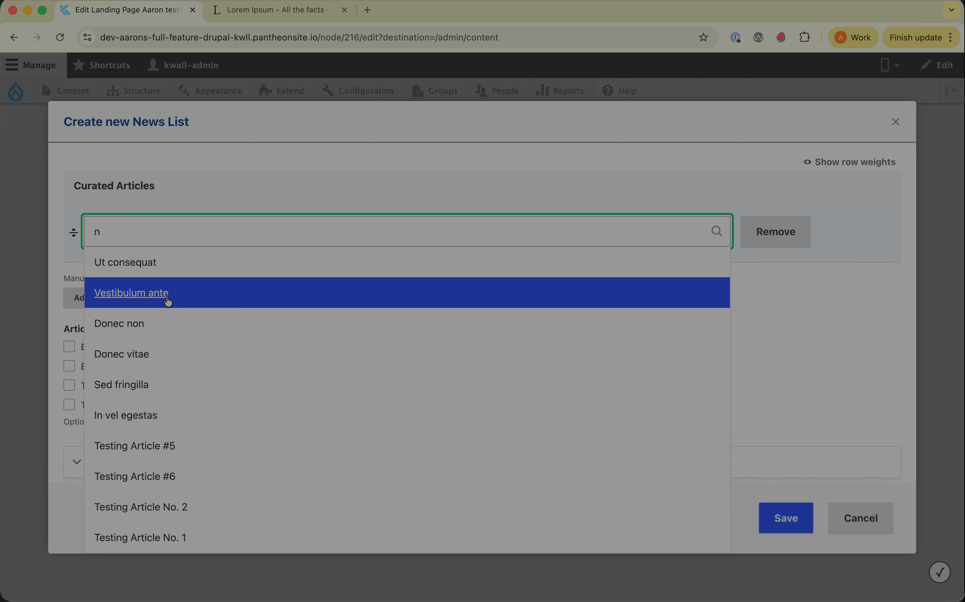
{"action": "left_click", "coordinate": [186, 354]}
{"action": "left_click", "coordinate": [120, 303]}
{"action": "type", "text": "a"}
{"action": "left_click", "coordinate": [202, 330]}
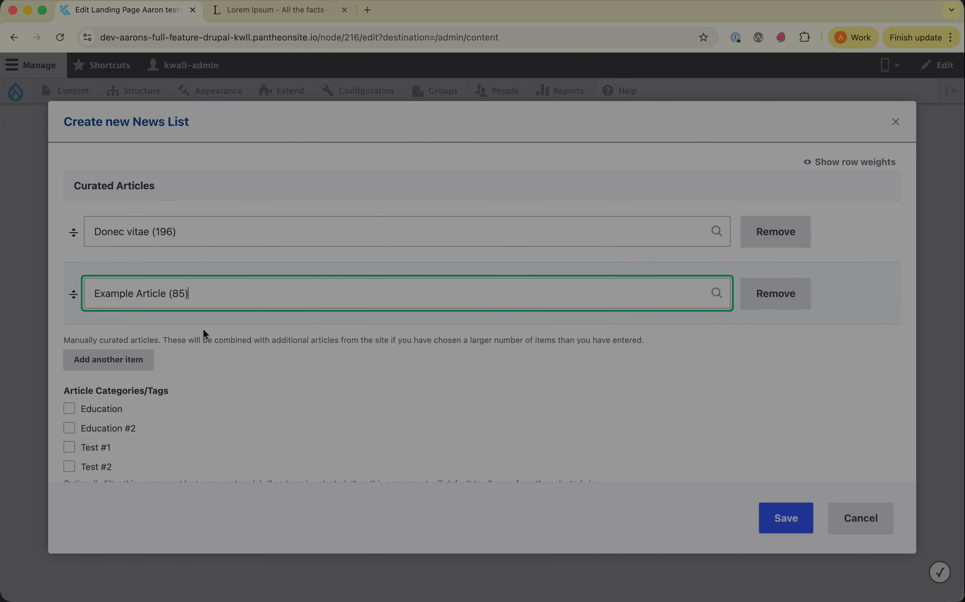
Examine the Article Categories/Tags filter options of the news list.
{"action": "scroll", "coordinate": [264, 366], "scroll_direction": "down", "scroll_amount": 3}
{"action": "scroll", "coordinate": [208, 344], "scroll_direction": "up", "scroll_amount": 1}
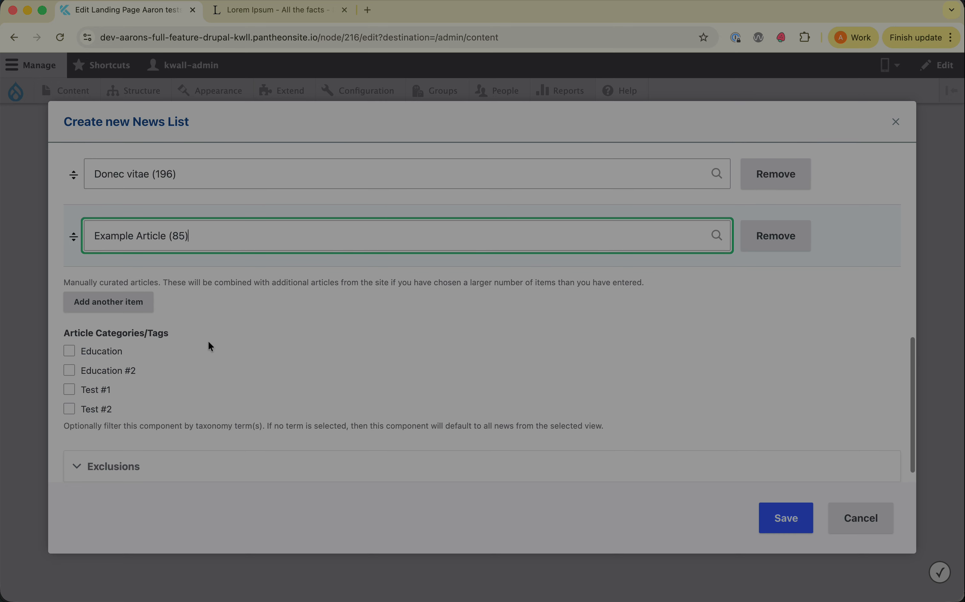
{"action": "left_click_drag", "start_coordinate": [66, 333], "coordinate": [182, 330]}
{"action": "double_click", "coordinate": [151, 332]}
{"action": "left_click", "coordinate": [152, 332]}
{"action": "triple_click", "coordinate": [149, 333]}
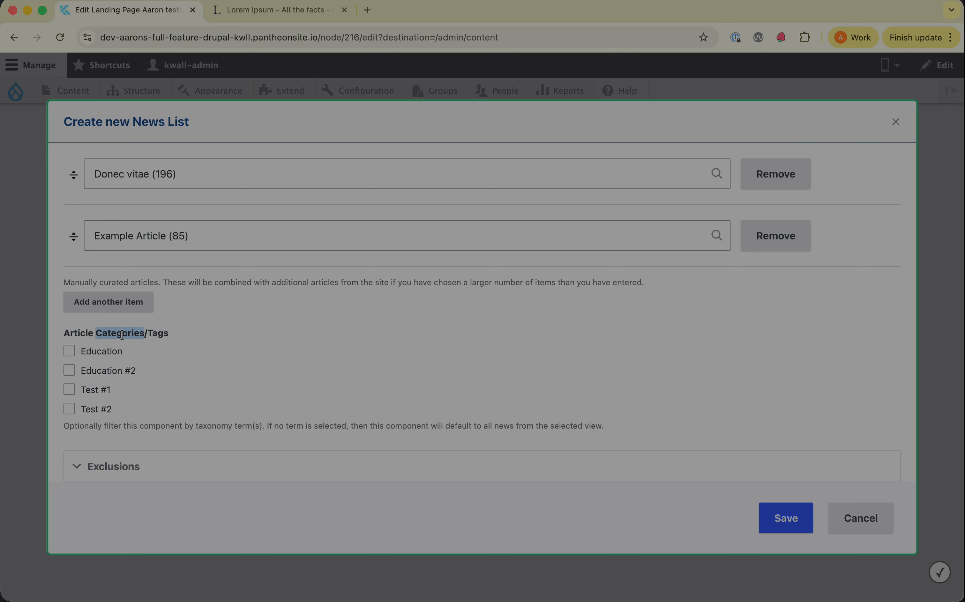
{"action": "left_click", "coordinate": [149, 334]}
Try filtering the news list by the Education #2 and Test #1 categories, and clear both filters.
{"action": "scroll", "coordinate": [149, 334], "scroll_direction": "down", "scroll_amount": 1}
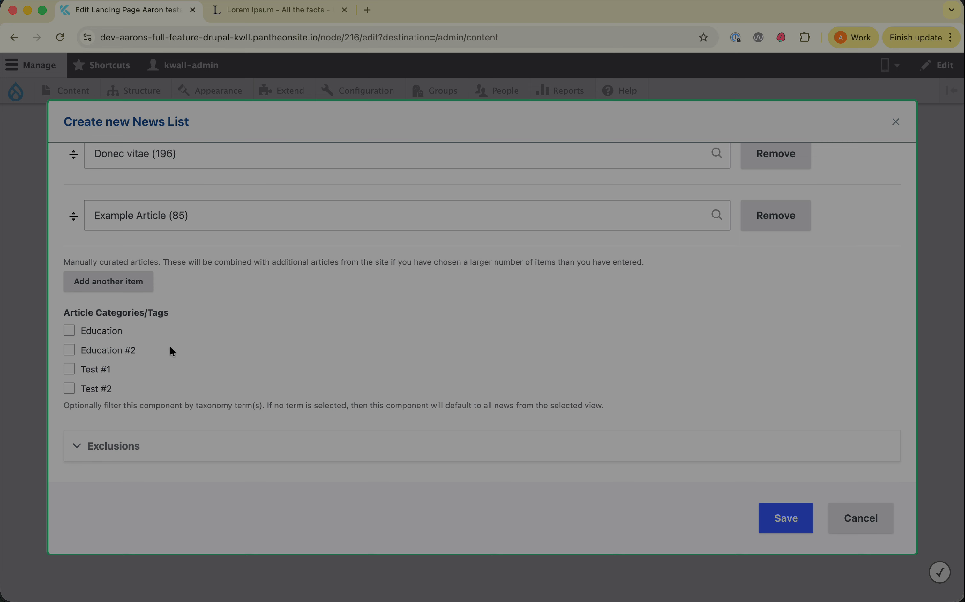
{"action": "scroll", "coordinate": [169, 346], "scroll_direction": "up", "scroll_amount": 10}
{"action": "scroll", "coordinate": [282, 319], "scroll_direction": "down", "scroll_amount": 10}
{"action": "left_click", "coordinate": [79, 351]}
{"action": "left_click", "coordinate": [82, 370]}
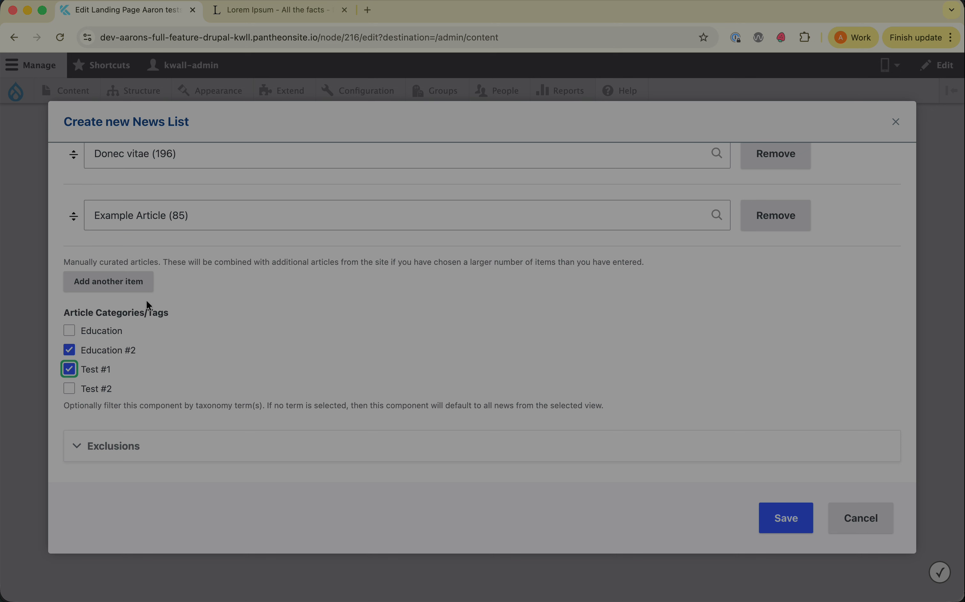
{"action": "left_click", "coordinate": [106, 354]}
{"action": "left_click", "coordinate": [100, 370]}
Try excluding Example Article through Nodes to Exclude in the Exclusions settings, and remove the entry.
{"action": "left_click", "coordinate": [115, 448]}
{"action": "scroll", "coordinate": [216, 330], "scroll_direction": "down", "scroll_amount": 5}
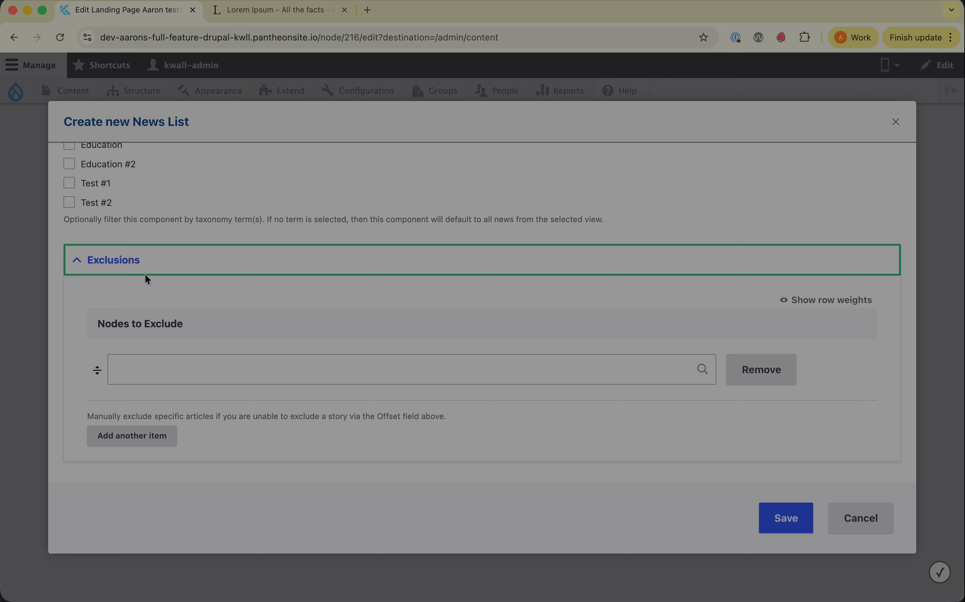
{"action": "left_click", "coordinate": [192, 371]}
{"action": "type", "text": "a"}
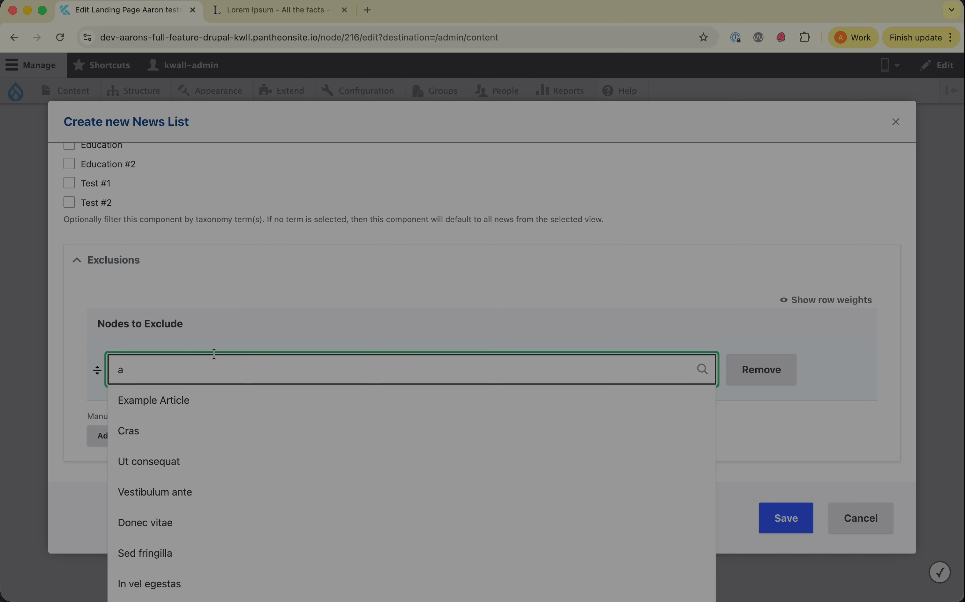
{"action": "left_click", "coordinate": [185, 400]}
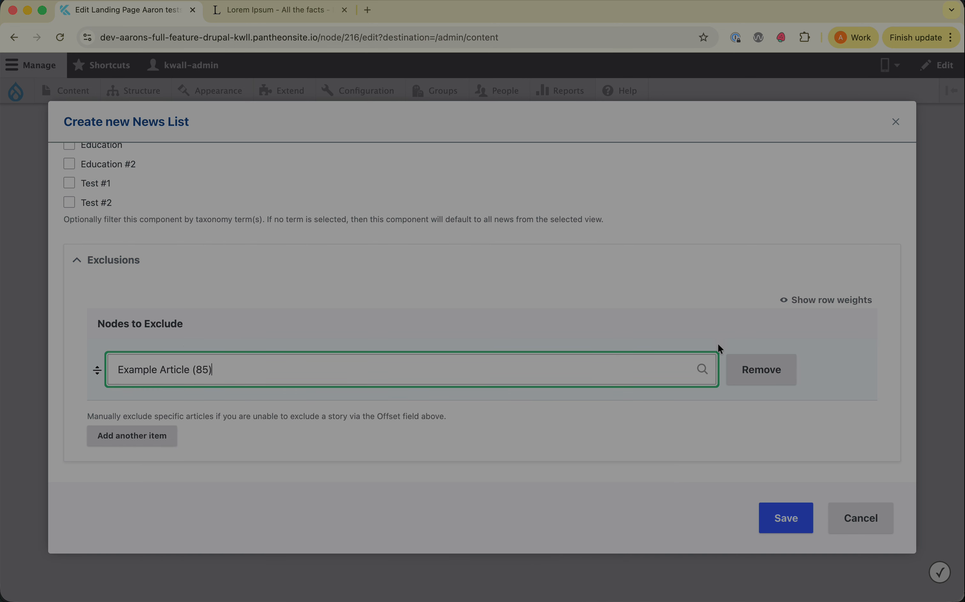
{"action": "left_click", "coordinate": [759, 375]}
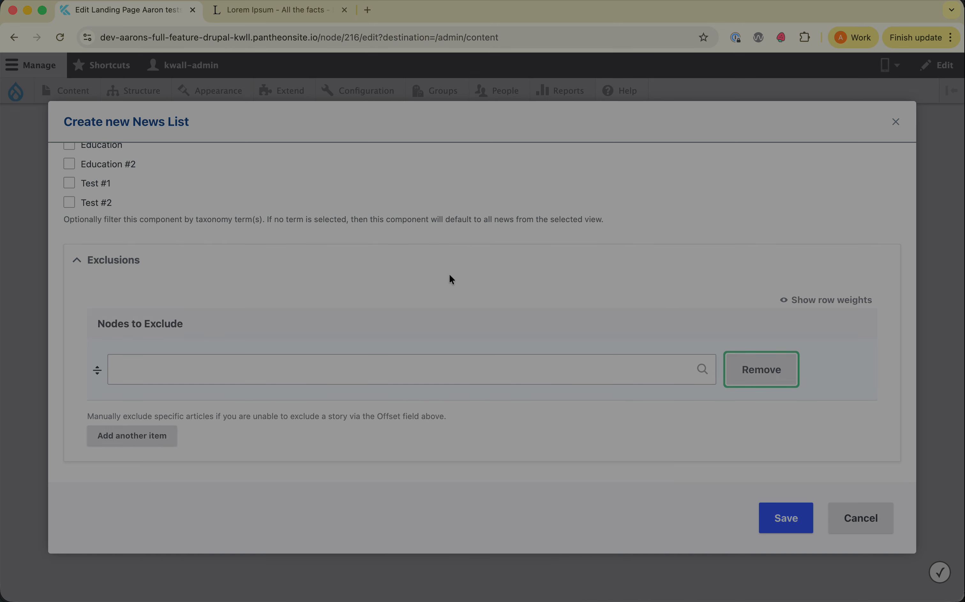
Save the News List component and save the landing page.
{"action": "left_click", "coordinate": [786, 519]}
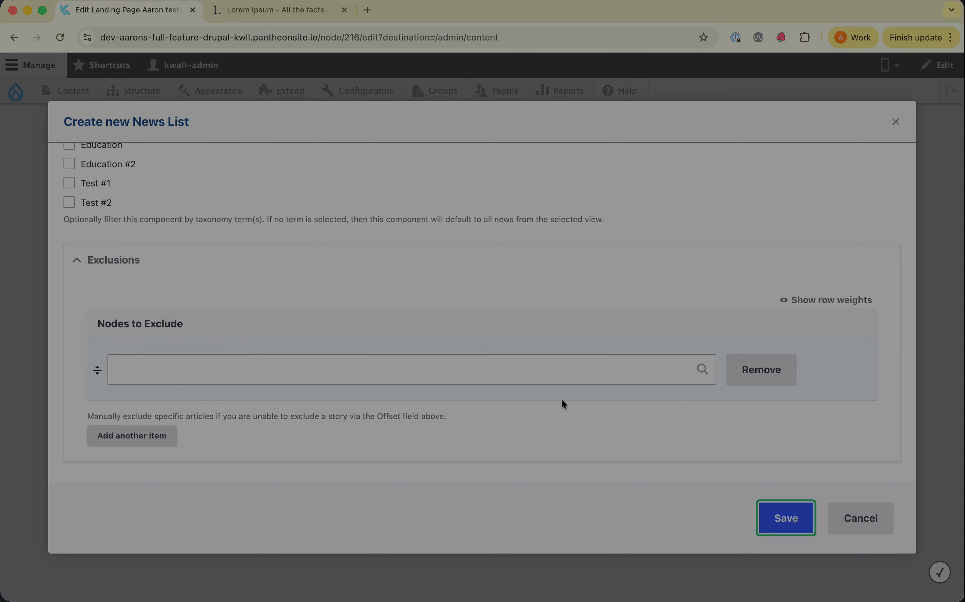
{"action": "scroll", "coordinate": [561, 400], "scroll_direction": "down", "scroll_amount": 15}
{"action": "scroll", "coordinate": [562, 400], "scroll_direction": "down", "scroll_amount": 20}
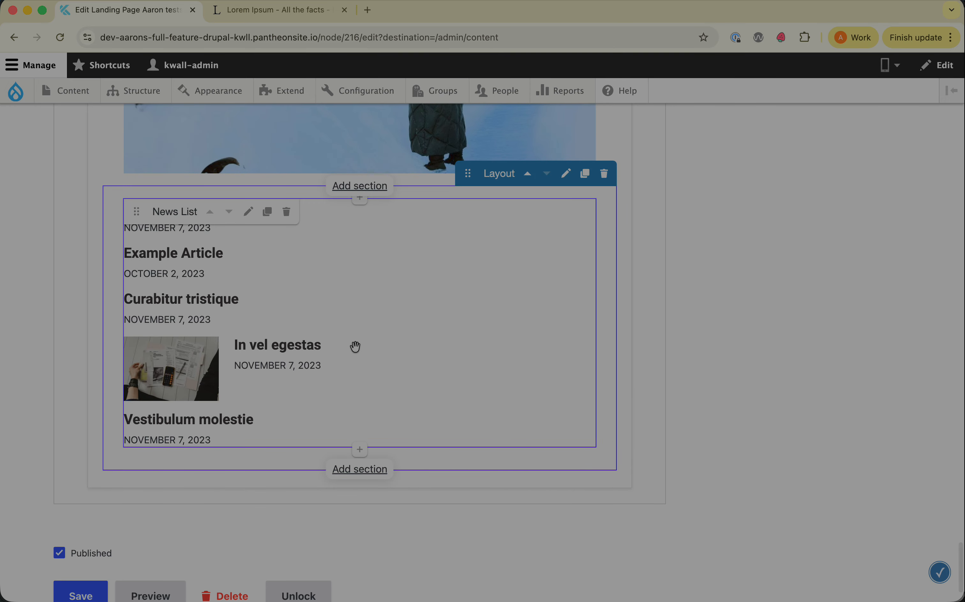
{"action": "scroll", "coordinate": [217, 410], "scroll_direction": "down", "scroll_amount": 3}
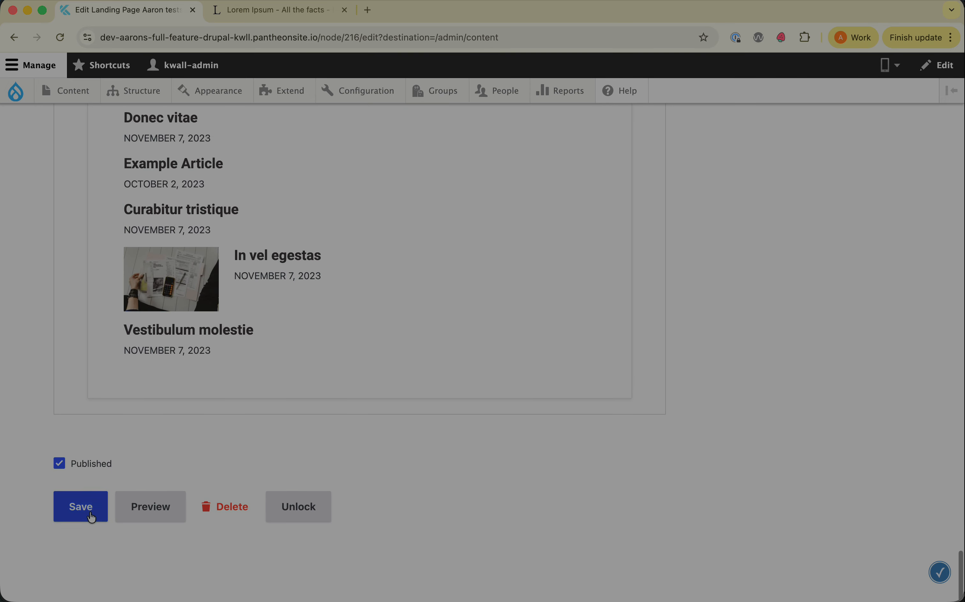
{"action": "left_click", "coordinate": [79, 512]}
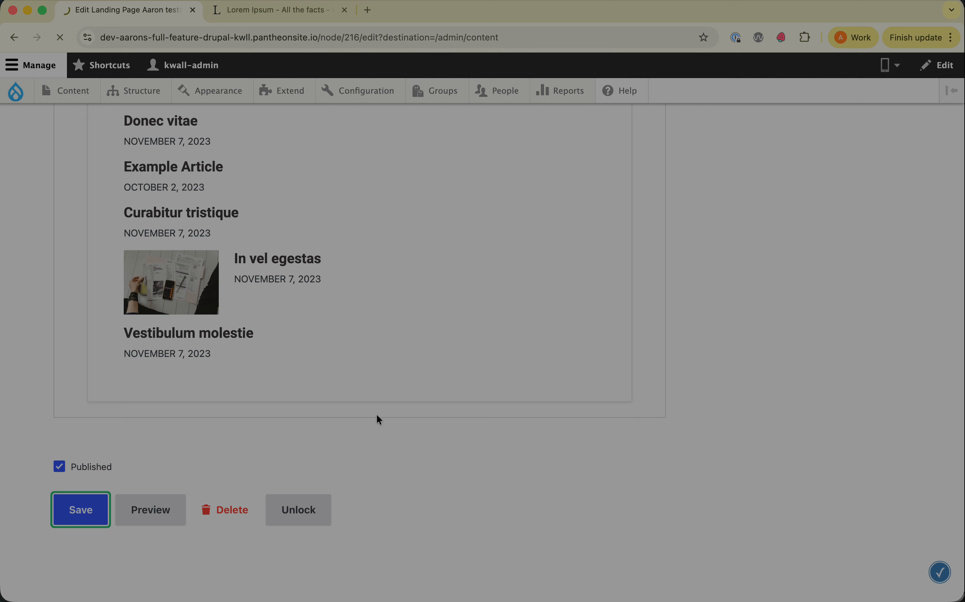
Open the updated landing page from the content list and examine the titles, dates and thumbnails in its news list.
{"action": "scroll", "coordinate": [148, 373], "scroll_direction": "down", "scroll_amount": 5}
{"action": "left_click", "coordinate": [95, 390]}
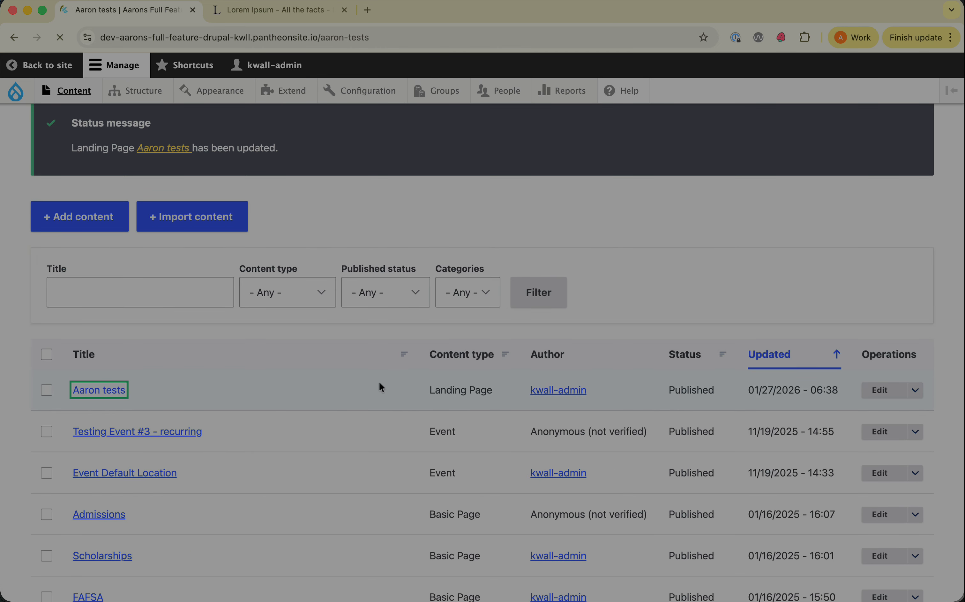
{"action": "scroll", "coordinate": [379, 382], "scroll_direction": "down", "scroll_amount": 15}
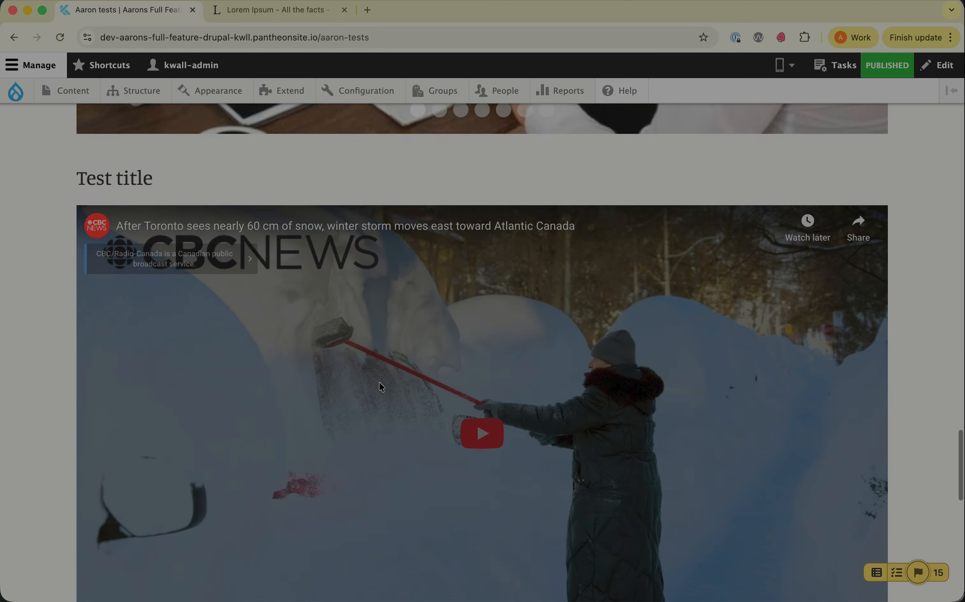
{"action": "scroll", "coordinate": [379, 382], "scroll_direction": "down", "scroll_amount": 10}
{"action": "scroll", "coordinate": [380, 382], "scroll_direction": "up", "scroll_amount": 6}
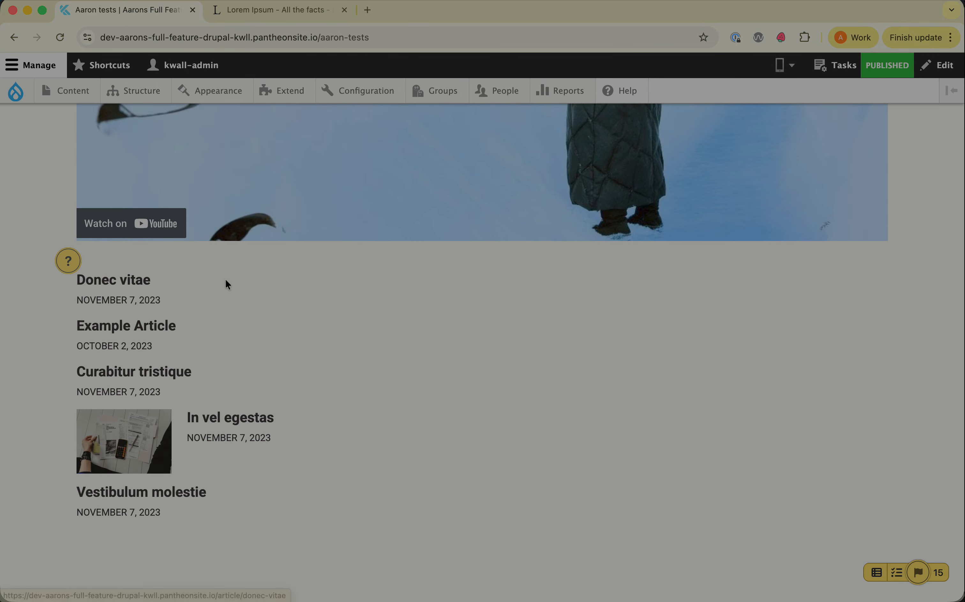
{"action": "left_click_drag", "start_coordinate": [227, 284], "coordinate": [62, 276]}
{"action": "triple_click", "coordinate": [127, 299]}
{"action": "triple_click", "coordinate": [101, 299]}
{"action": "left_click", "coordinate": [120, 298]}
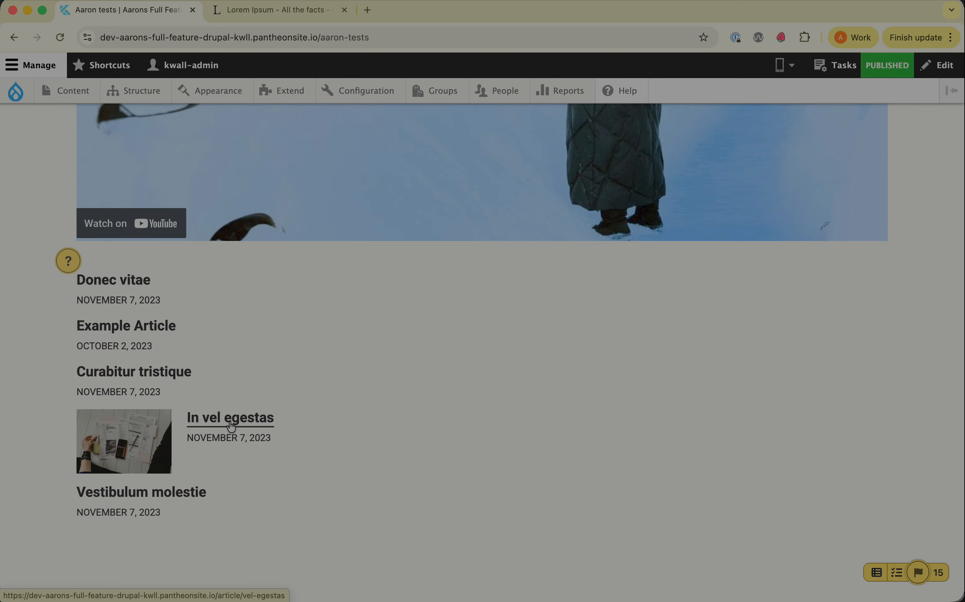
{"action": "mouse_move", "coordinate": [129, 440]}
{"action": "left_mouse_down"}
{"action": "mouse_move", "coordinate": [102, 438]}
{"action": "mouse_move", "coordinate": [120, 439]}
{"action": "left_mouse_up"}
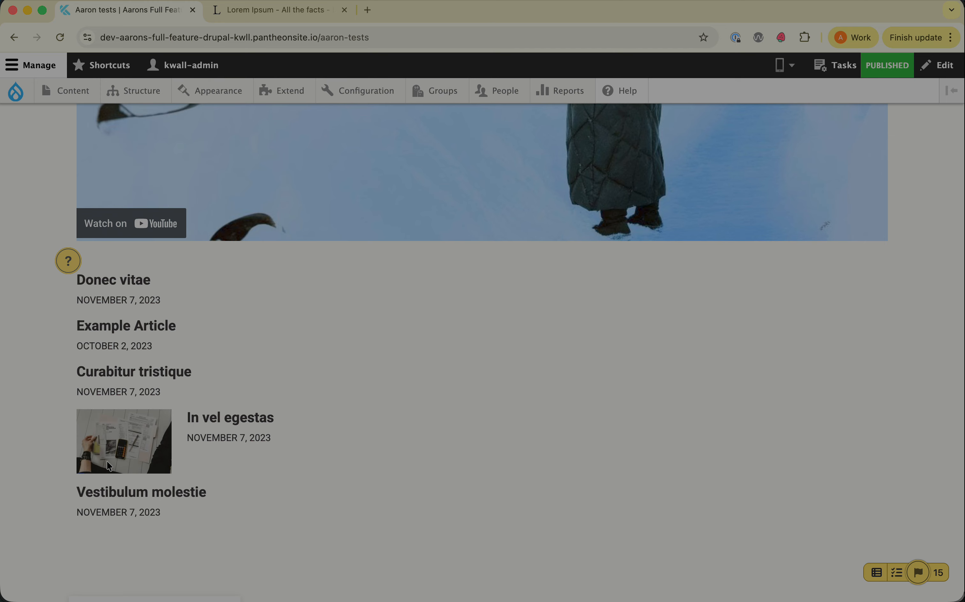
Edit the landing page so its news list shows large cards with titles over the images, and save the page.
{"action": "scroll", "coordinate": [109, 466], "scroll_direction": "up", "scroll_amount": 20}
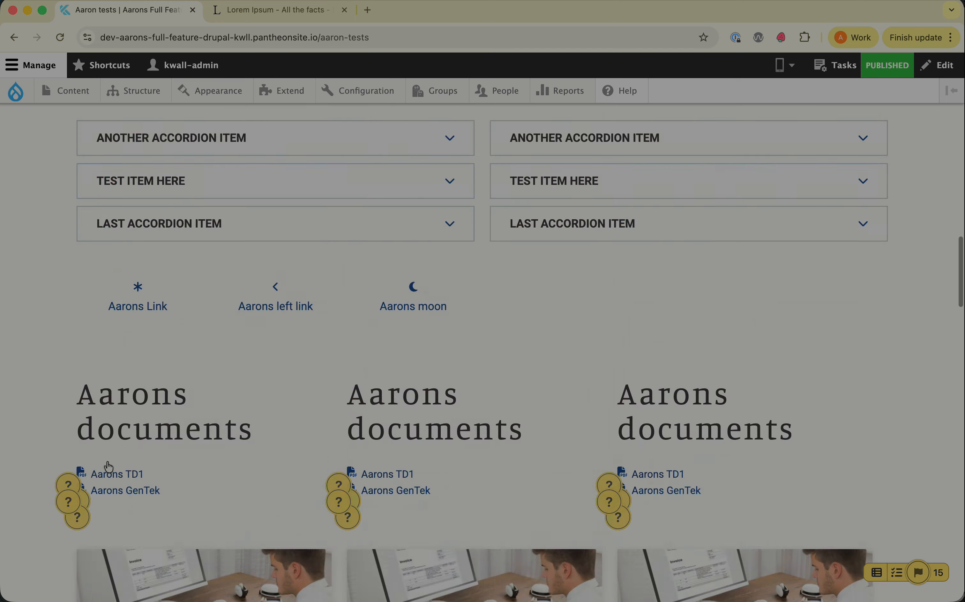
{"action": "left_click", "coordinate": [836, 65]}
{"action": "scroll", "coordinate": [482, 359], "scroll_direction": "down", "scroll_amount": 20}
{"action": "left_click", "coordinate": [81, 510]}
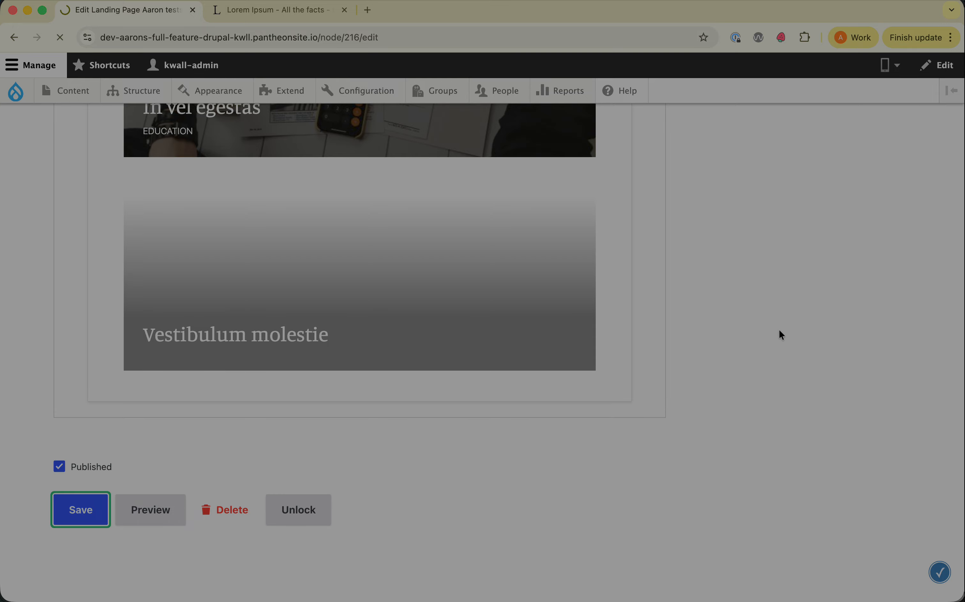
Examine the news list cards on the published landing page, including their order, images, titles and category labels.
{"action": "scroll", "coordinate": [779, 332], "scroll_direction": "down", "scroll_amount": 15}
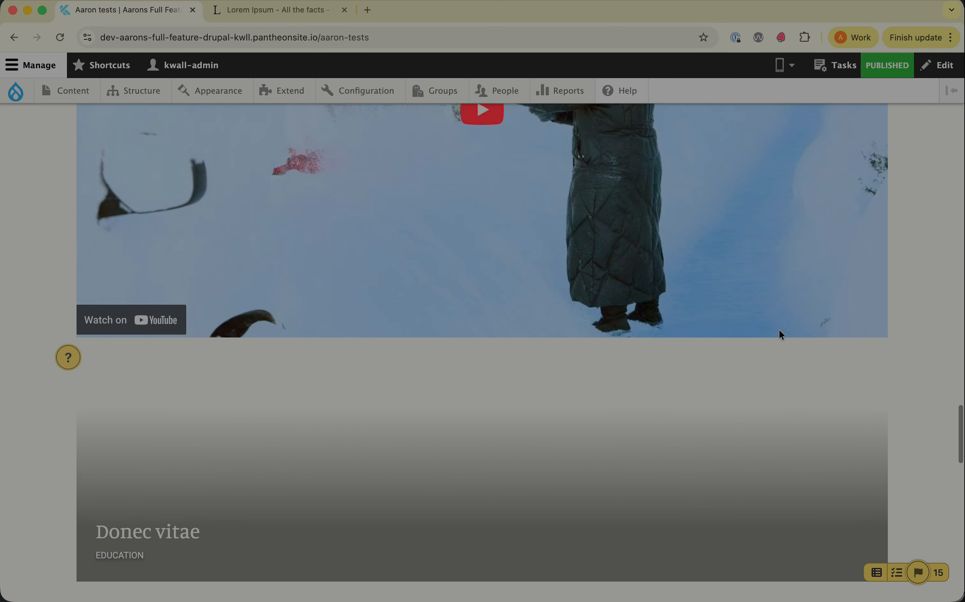
{"action": "scroll", "coordinate": [779, 329], "scroll_direction": "down", "scroll_amount": 4}
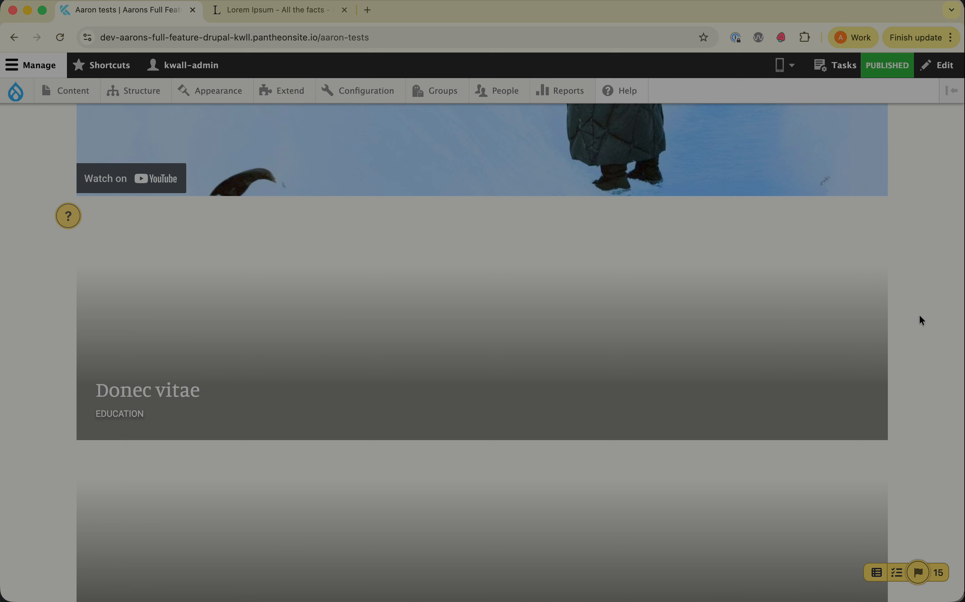
{"action": "scroll", "coordinate": [919, 317], "scroll_direction": "down", "scroll_amount": 1}
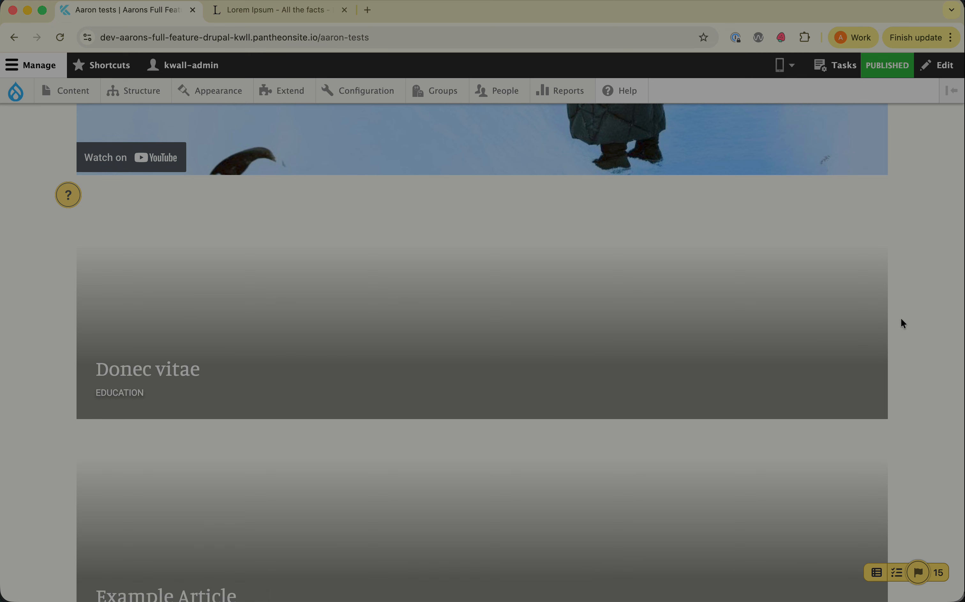
{"action": "scroll", "coordinate": [901, 320], "scroll_direction": "down", "scroll_amount": 15}
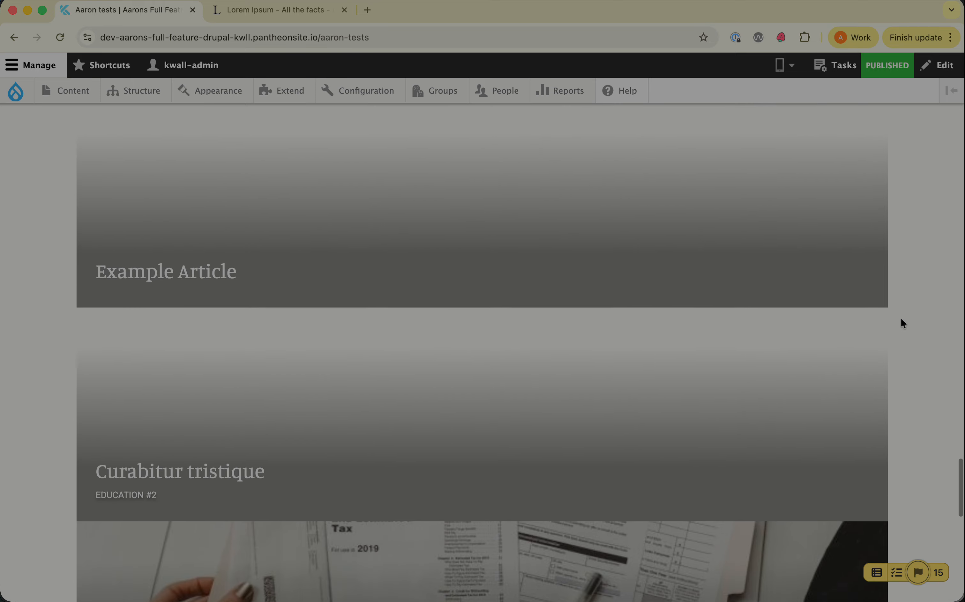
{"action": "scroll", "coordinate": [903, 323], "scroll_direction": "down", "scroll_amount": 1}
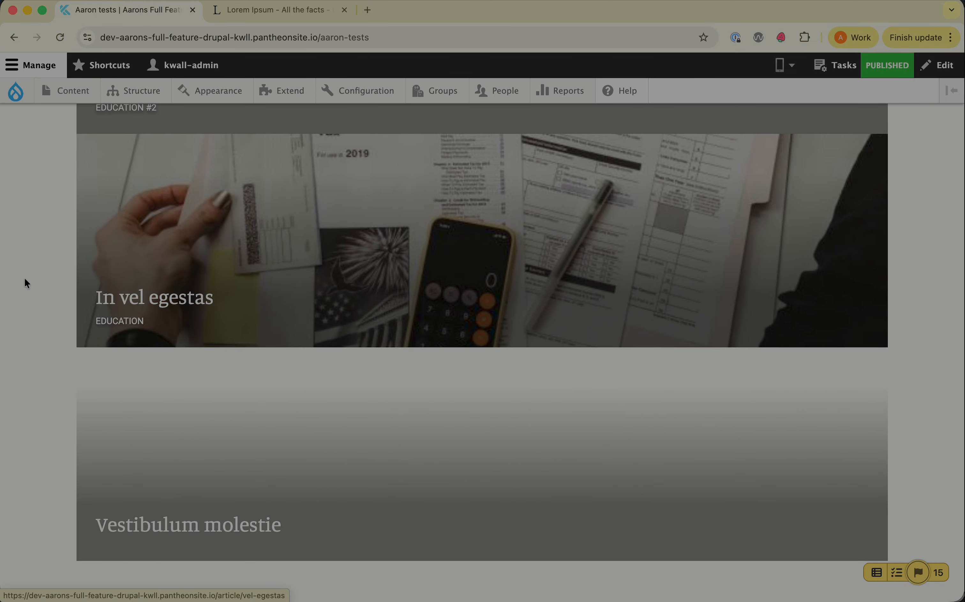
{"action": "scroll", "coordinate": [18, 277], "scroll_direction": "up", "scroll_amount": 1}
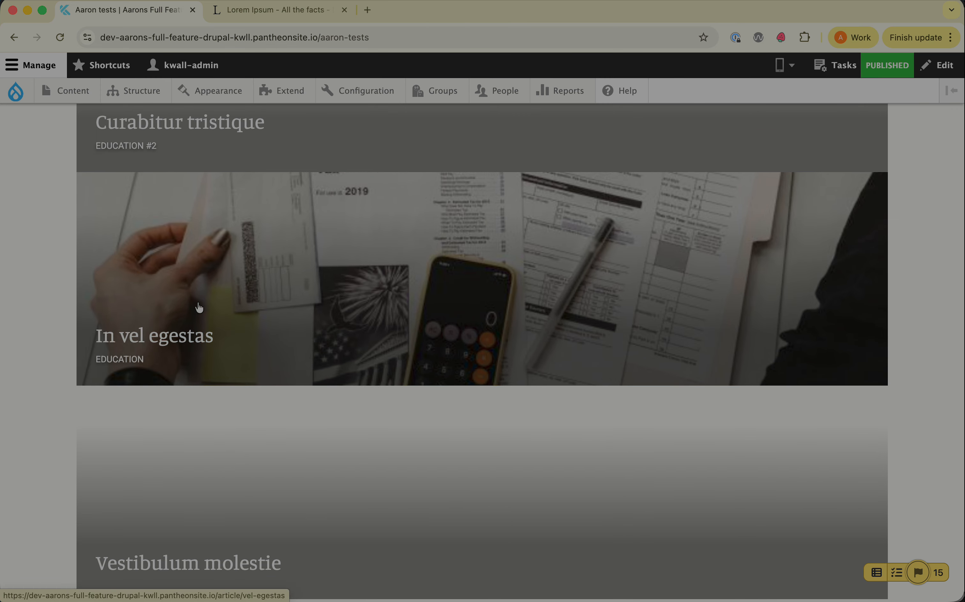
{"action": "scroll", "coordinate": [198, 307], "scroll_direction": "up", "scroll_amount": 1}
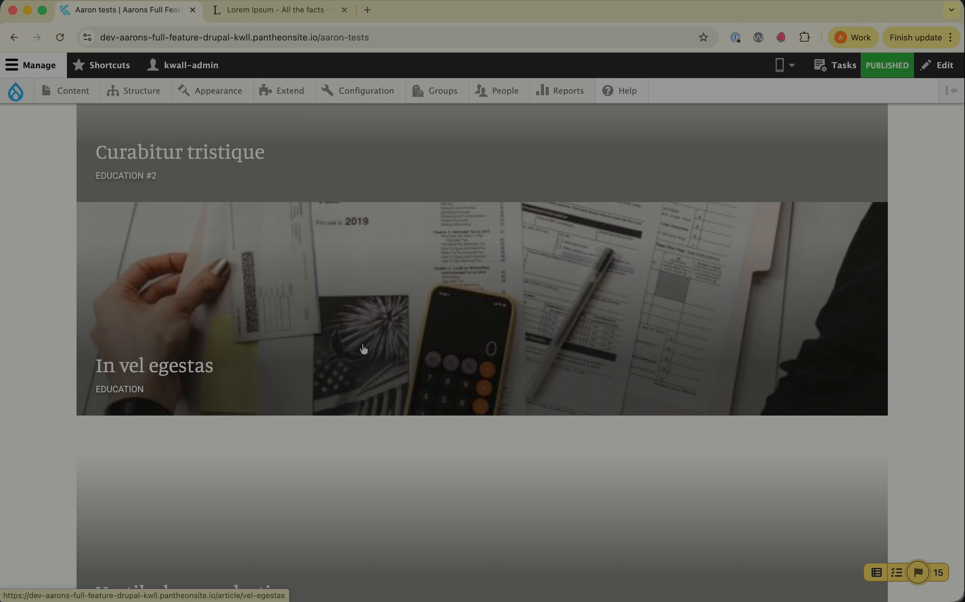
{"action": "scroll", "coordinate": [279, 326], "scroll_direction": "up", "scroll_amount": 1}
{"action": "scroll", "coordinate": [80, 267], "scroll_direction": "down", "scroll_amount": 10}
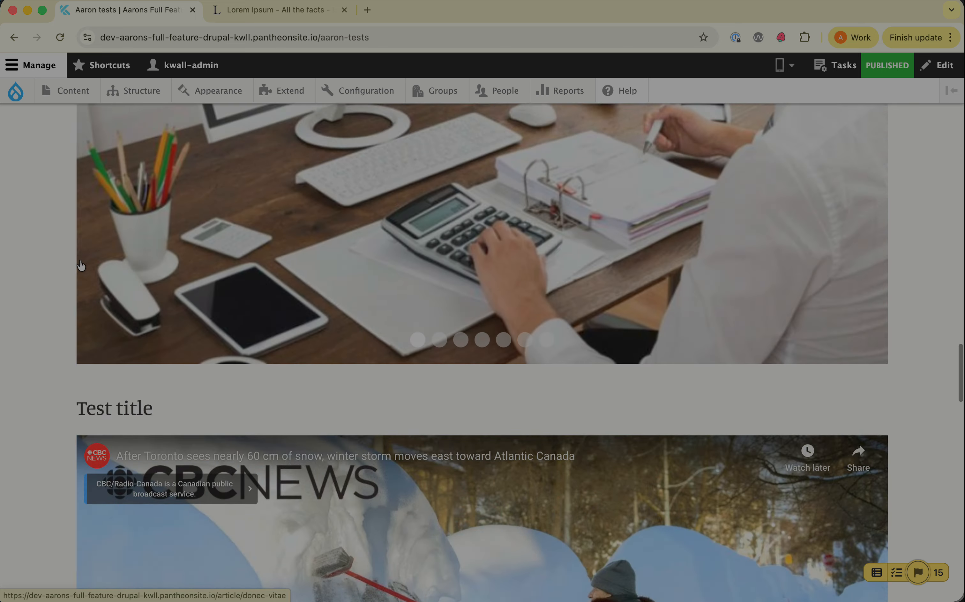
{"action": "scroll", "coordinate": [80, 266], "scroll_direction": "up", "scroll_amount": 10}
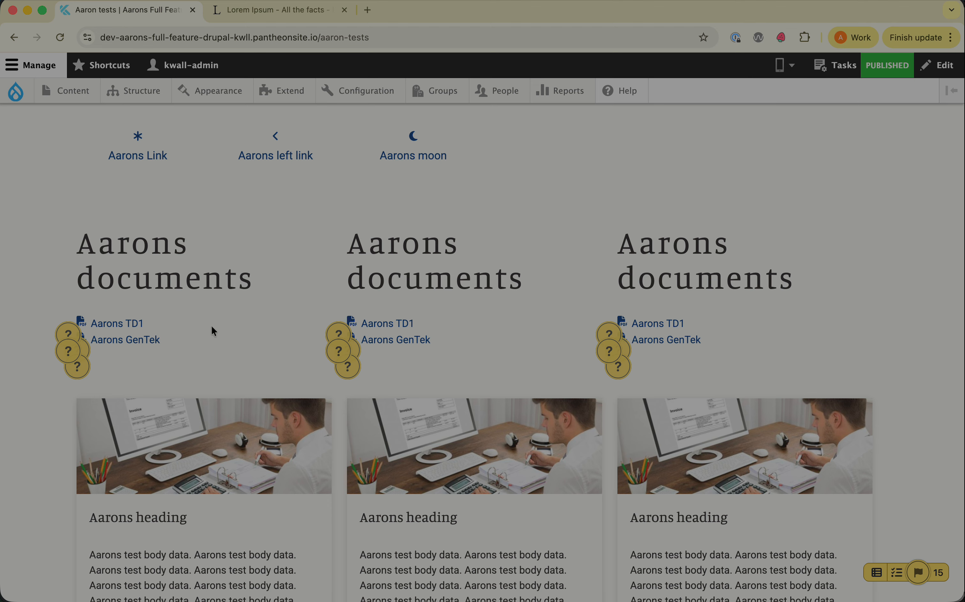
{"action": "scroll", "coordinate": [448, 339], "scroll_direction": "up", "scroll_amount": 12}
{"action": "scroll", "coordinate": [286, 365], "scroll_direction": "up", "scroll_amount": 15}
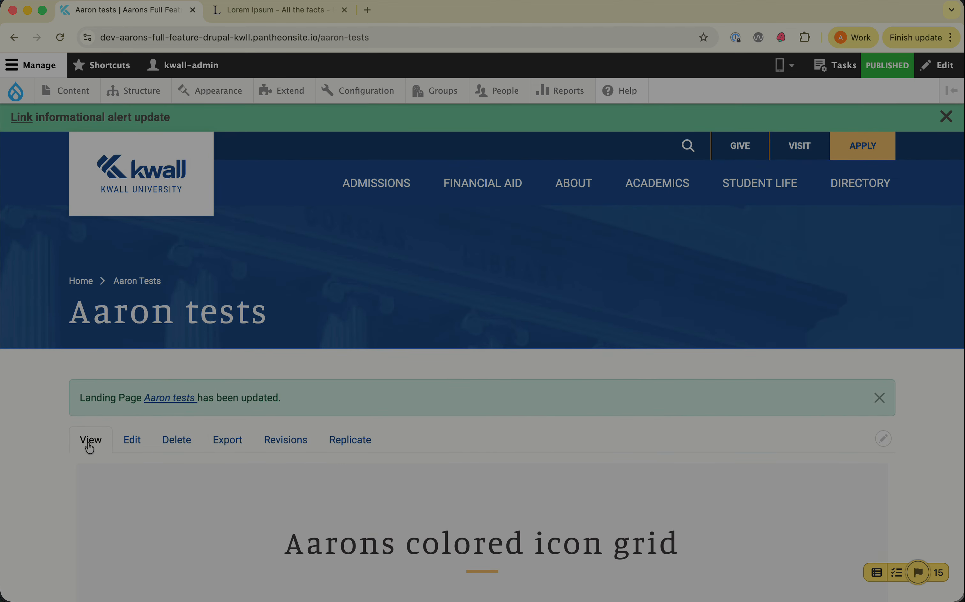
{"action": "scroll", "coordinate": [135, 444], "scroll_direction": "down", "scroll_amount": 15}
{"action": "scroll", "coordinate": [134, 441], "scroll_direction": "down", "scroll_amount": 15}
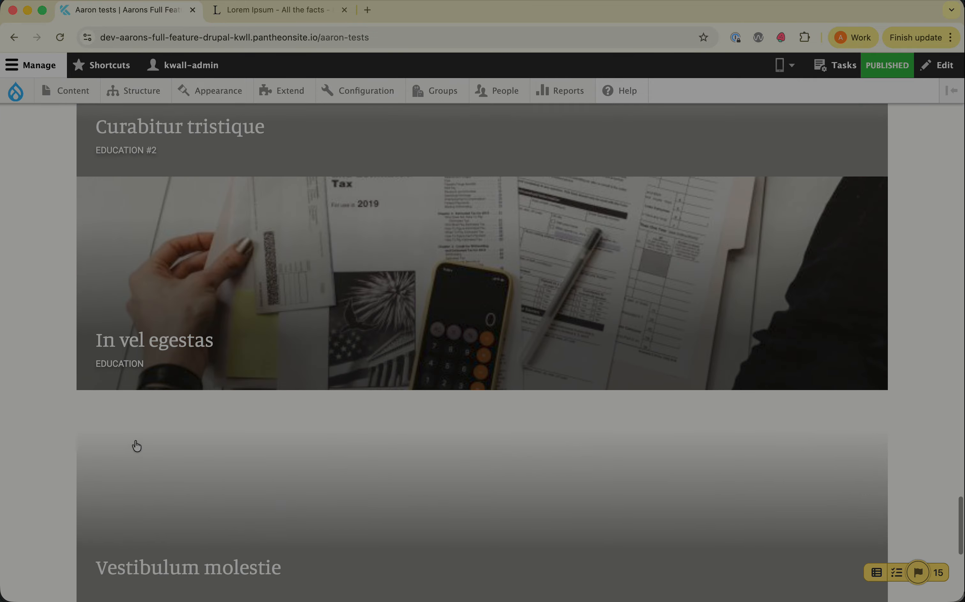
{"action": "scroll", "coordinate": [52, 288], "scroll_direction": "up", "scroll_amount": 12}
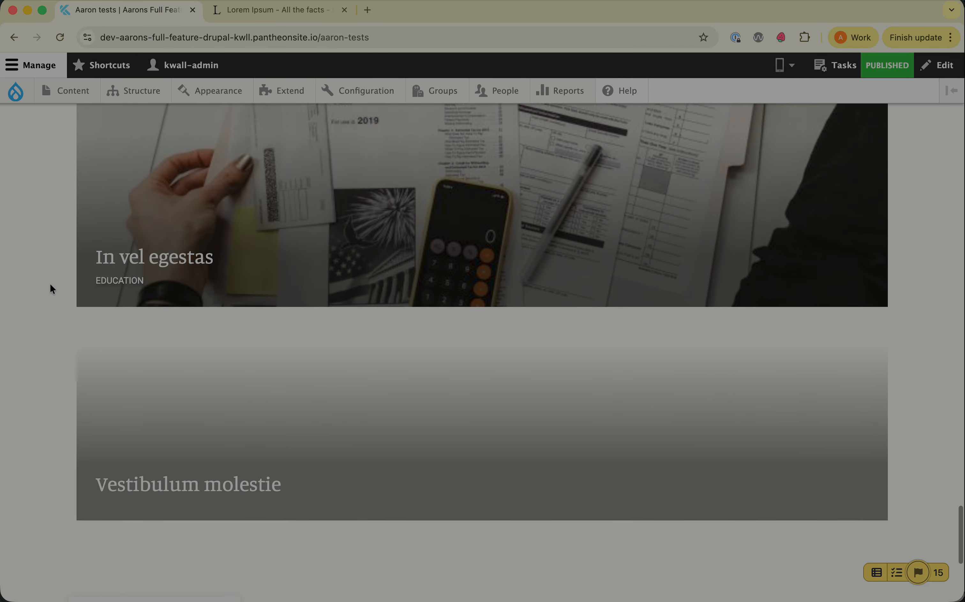
{"action": "scroll", "coordinate": [143, 239], "scroll_direction": "up", "scroll_amount": 2}
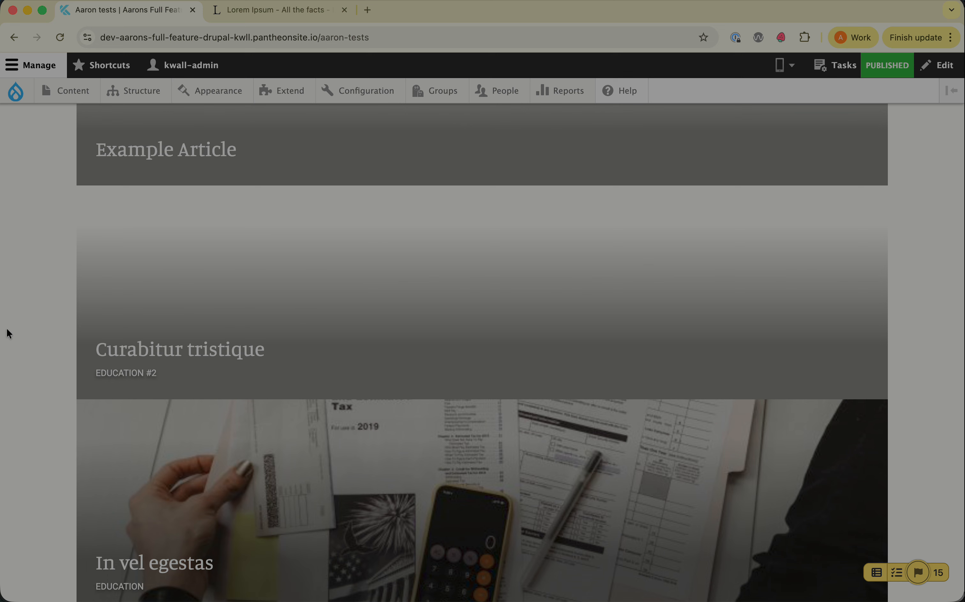
{"action": "scroll", "coordinate": [12, 374], "scroll_direction": "down", "scroll_amount": 3}
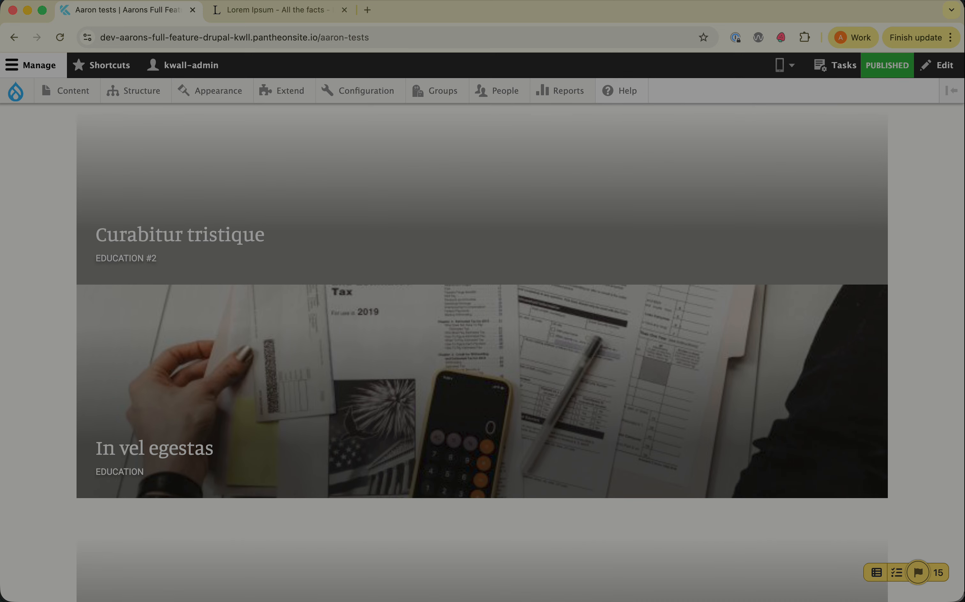